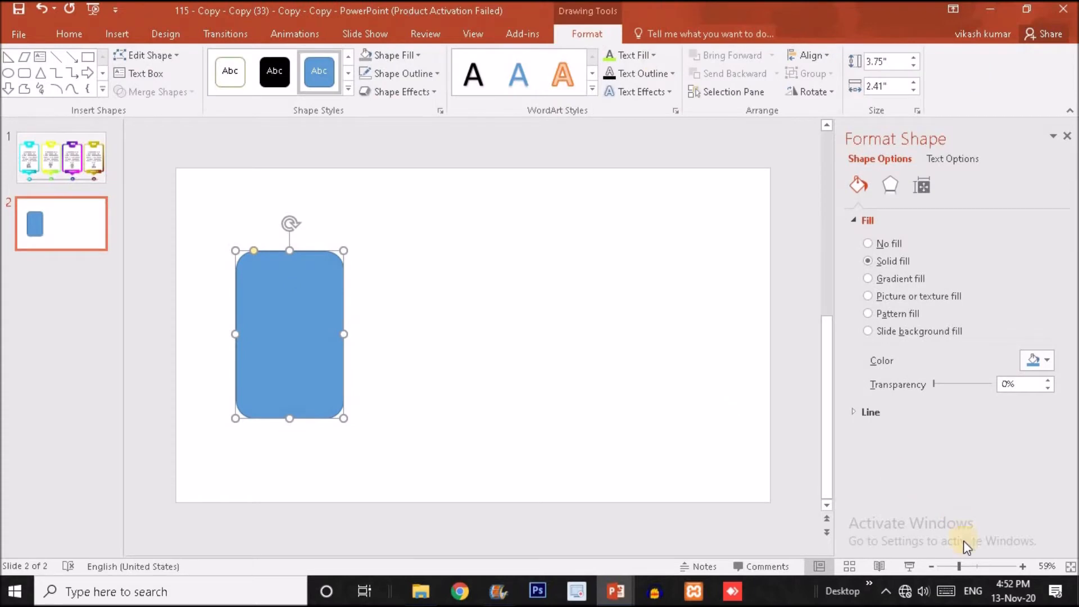
Enlarge the blue rounded rectangle to about 3.85" high by 2.49" wide.
{"action": "left_click_drag", "start_coordinate": [959, 568], "coordinate": [964, 564]}
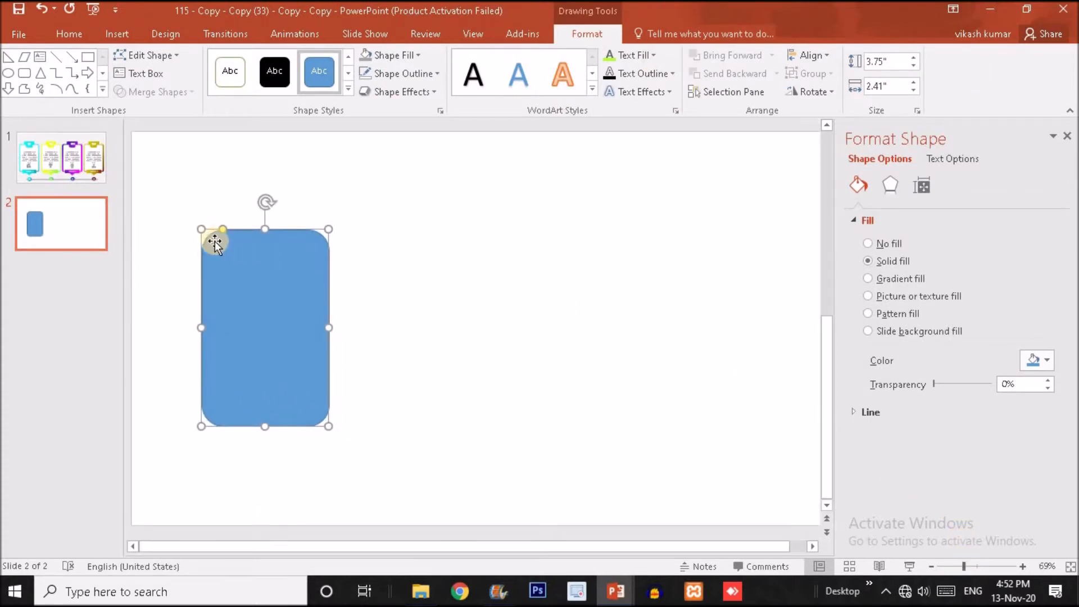
{"action": "left_click_drag", "start_coordinate": [201, 229], "coordinate": [197, 223]}
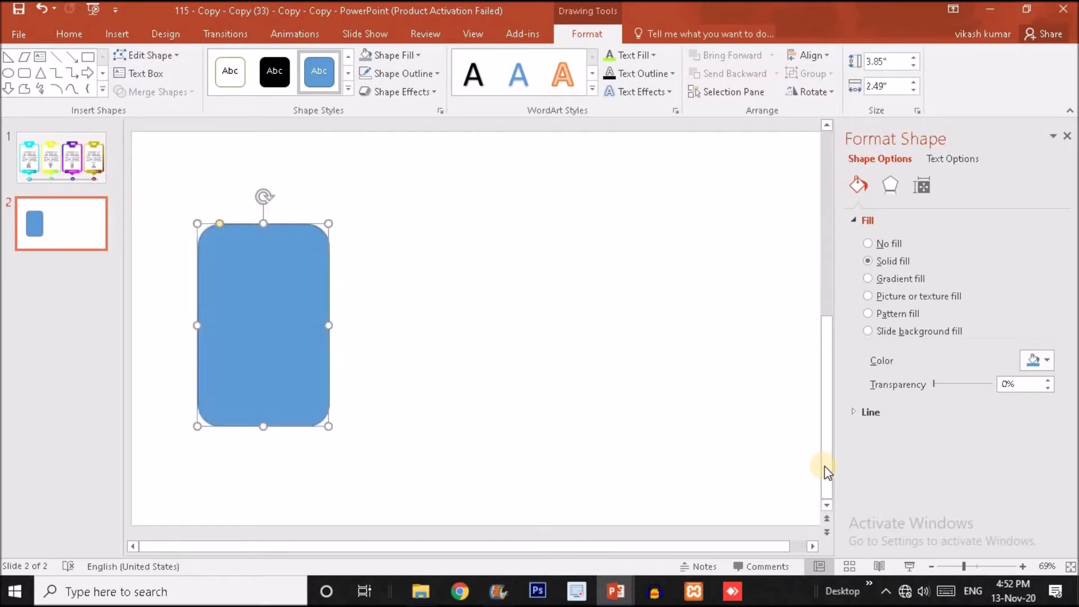
{"action": "left_click", "coordinate": [959, 566]}
{"action": "left_click_drag", "start_coordinate": [268, 334], "coordinate": [268, 337]}
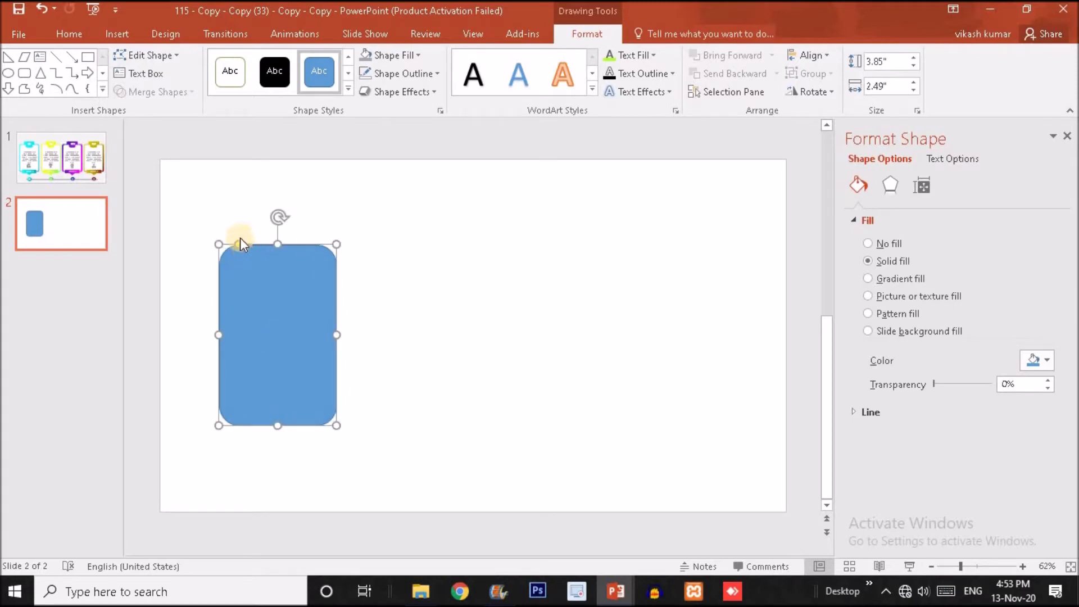
Reduce the corner rounding of the blue rectangle, checking it against the finished design on slide 1.
{"action": "left_click_drag", "start_coordinate": [238, 248], "coordinate": [229, 248]}
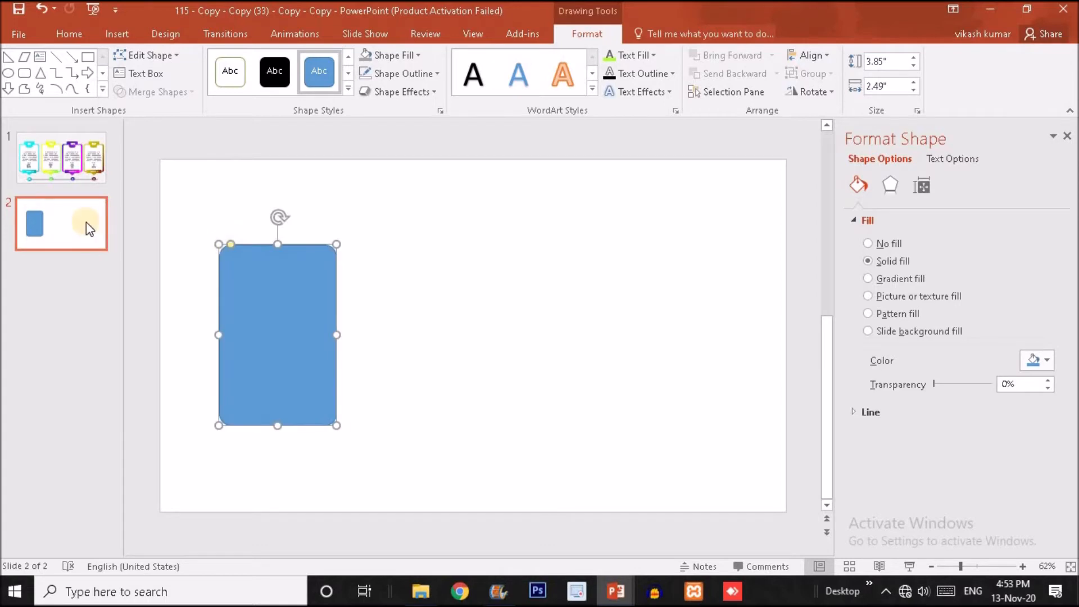
{"action": "left_click", "coordinate": [82, 222]}
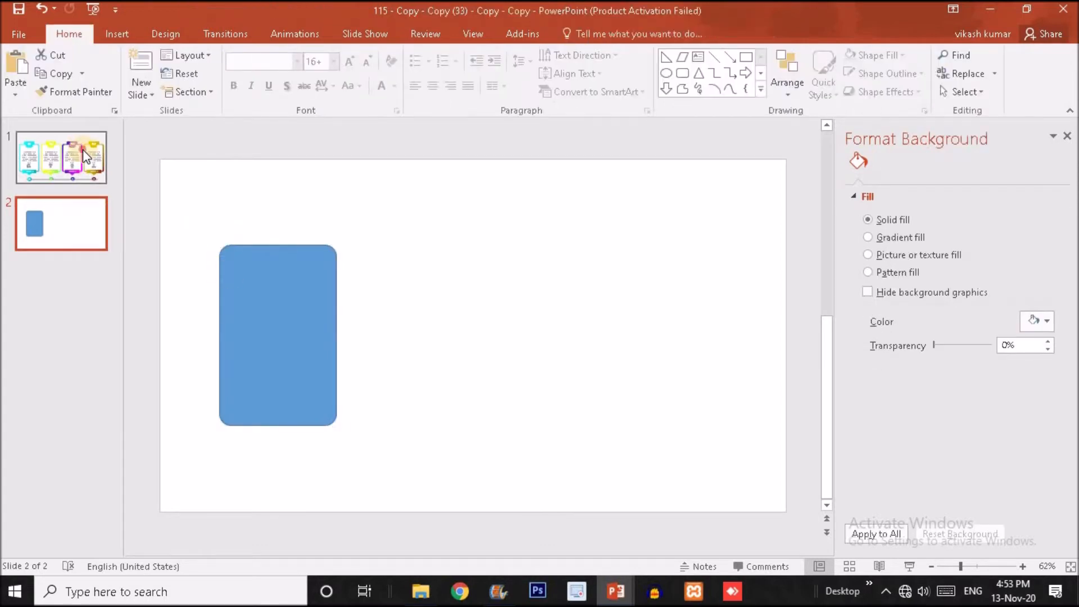
{"action": "left_click", "coordinate": [84, 151]}
{"action": "left_click", "coordinate": [82, 235]}
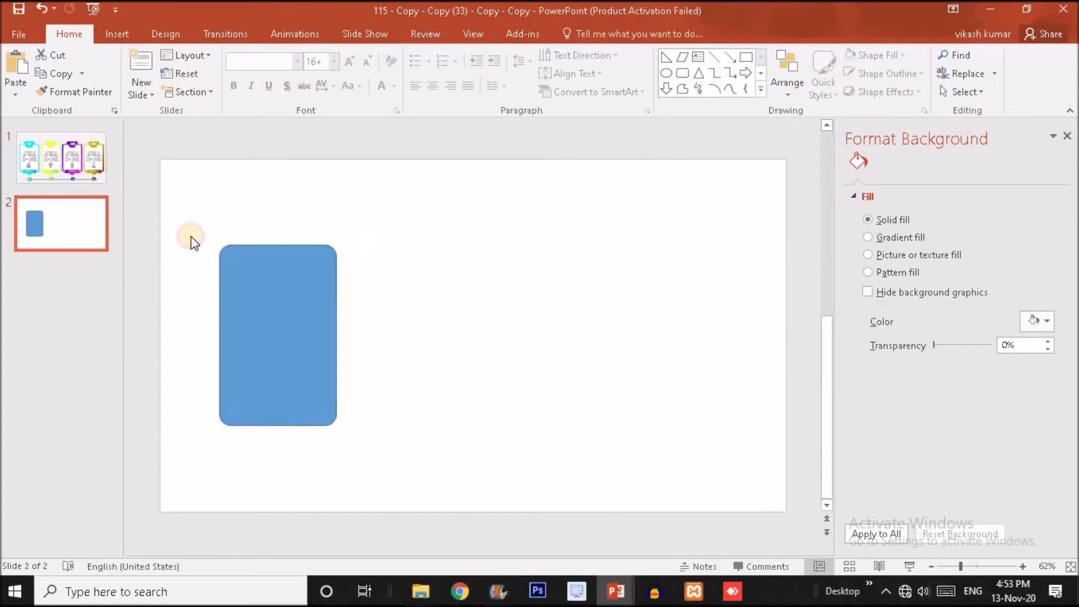
{"action": "left_click", "coordinate": [233, 248]}
{"action": "left_click_drag", "start_coordinate": [230, 245], "coordinate": [234, 244]}
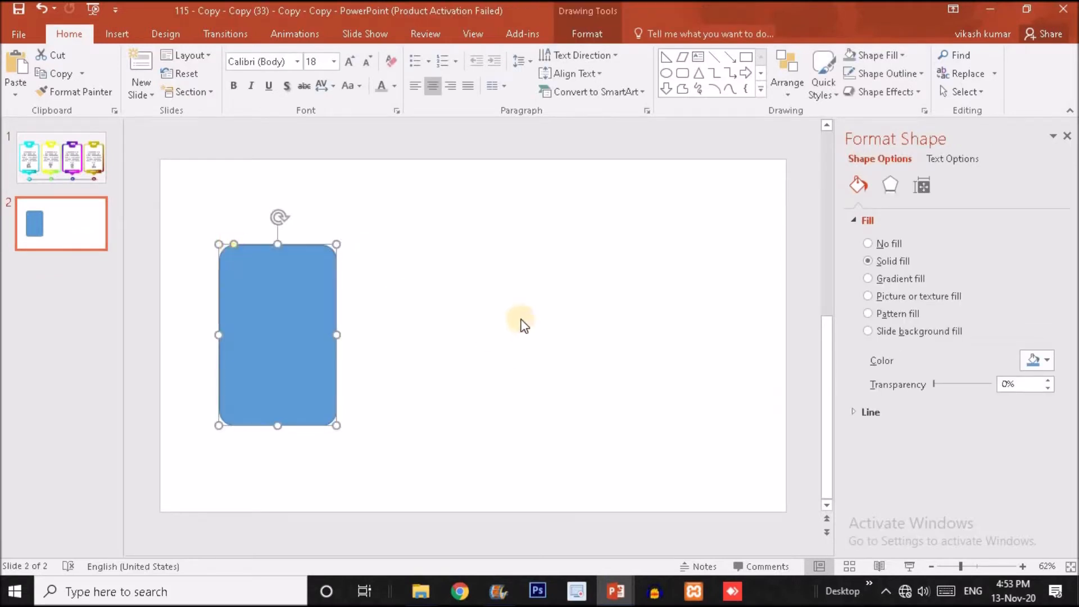
Remove the outline from the blue rounded rectangle.
{"action": "left_click", "coordinate": [618, 34]}
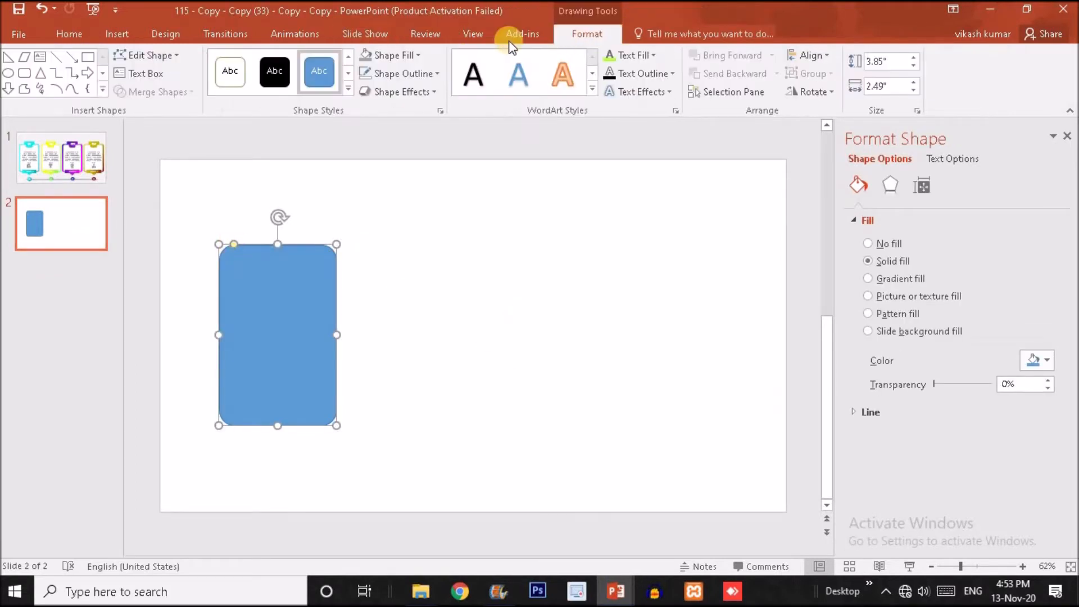
{"action": "left_click", "coordinate": [429, 72]}
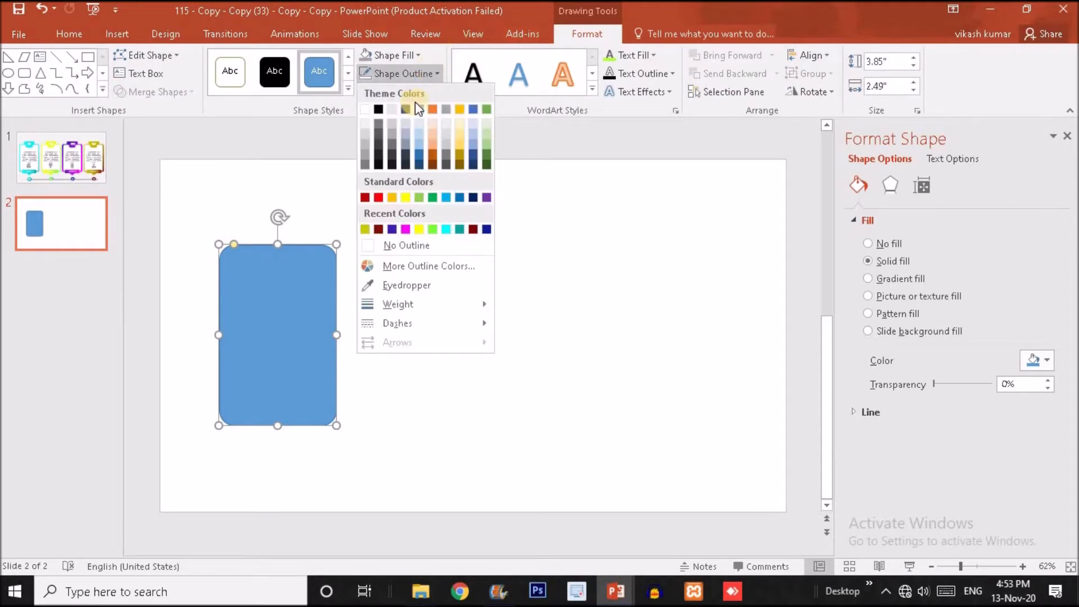
{"action": "left_click", "coordinate": [422, 248]}
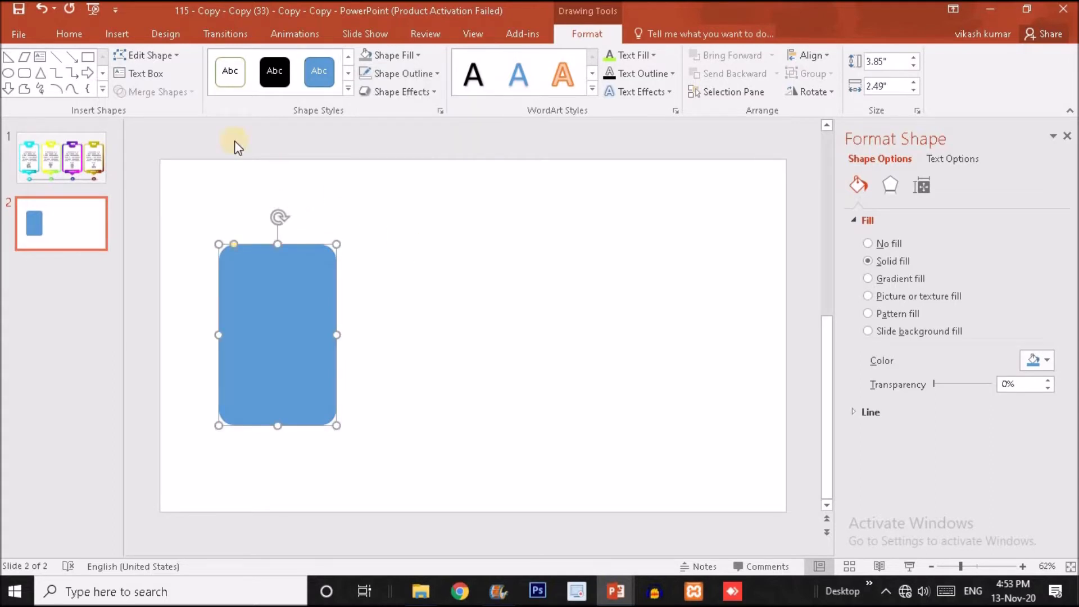
{"action": "left_click", "coordinate": [117, 33]}
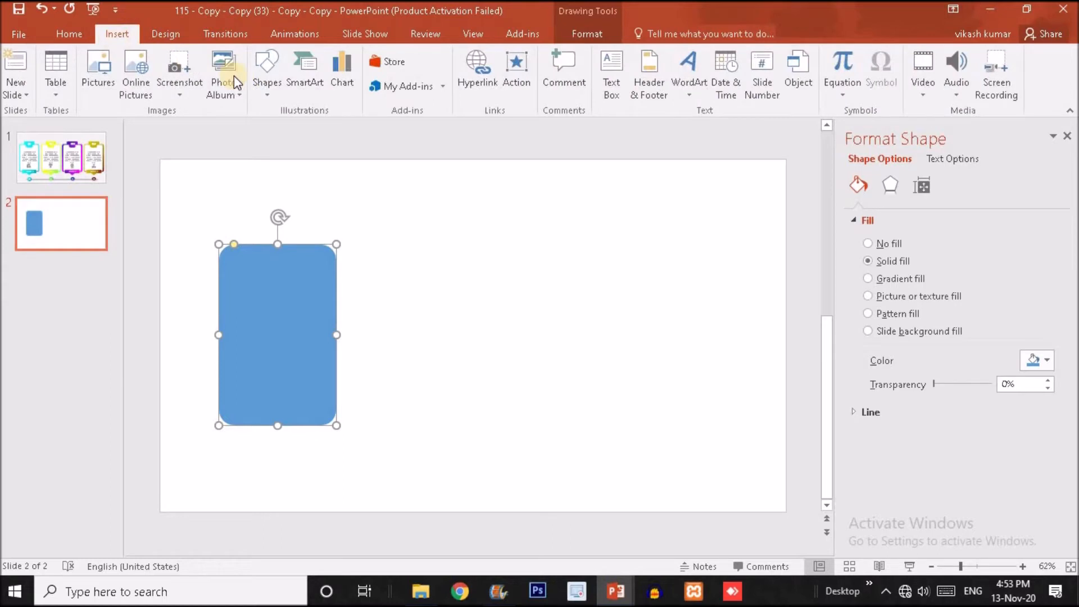
{"action": "left_click", "coordinate": [277, 79]}
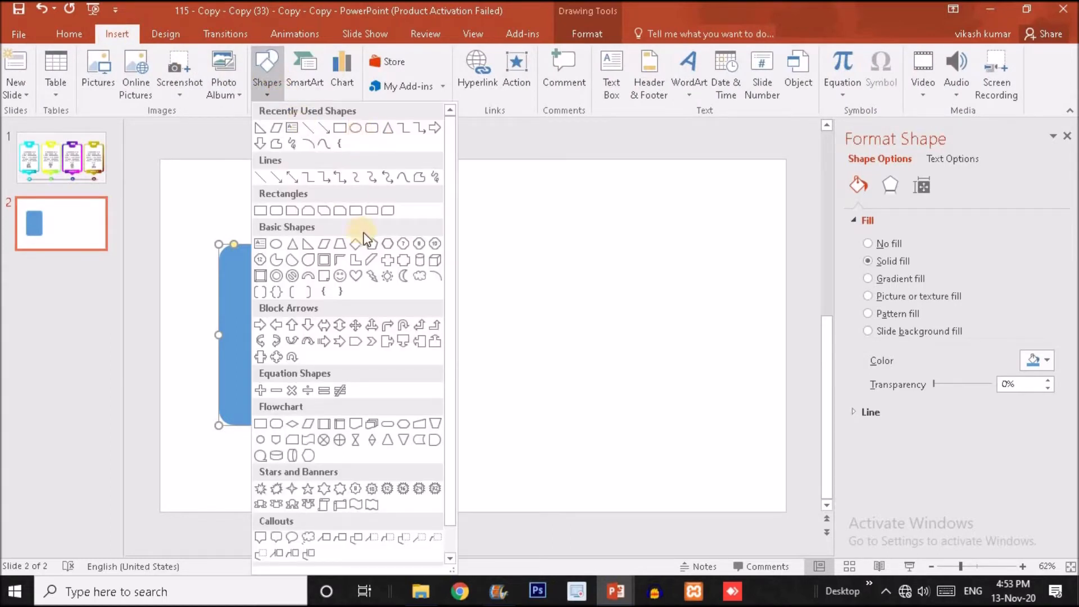
{"action": "left_click", "coordinate": [370, 210]}
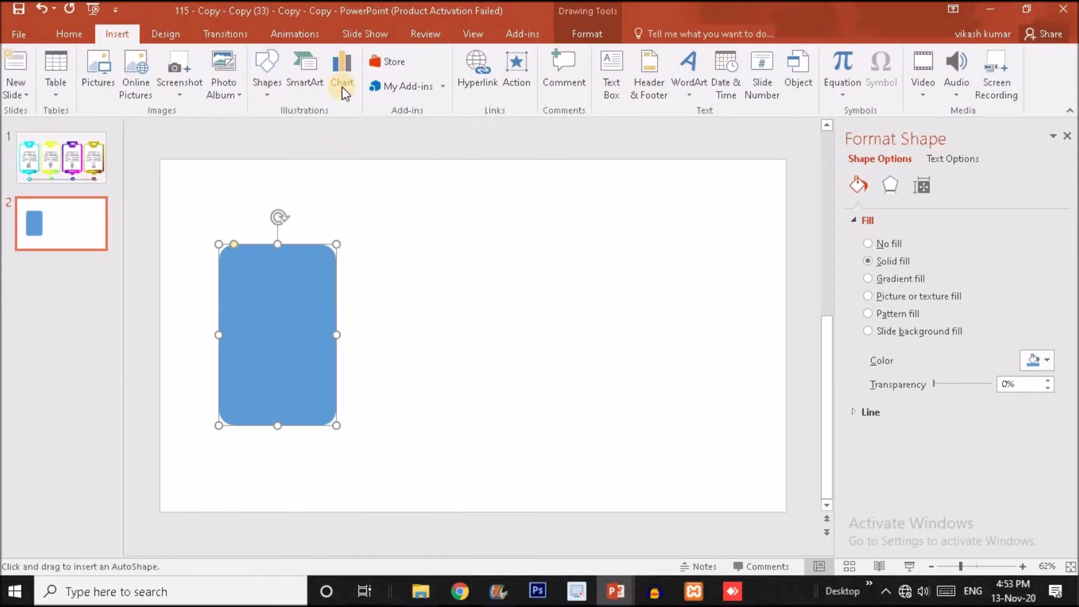
{"action": "left_click", "coordinate": [270, 77]}
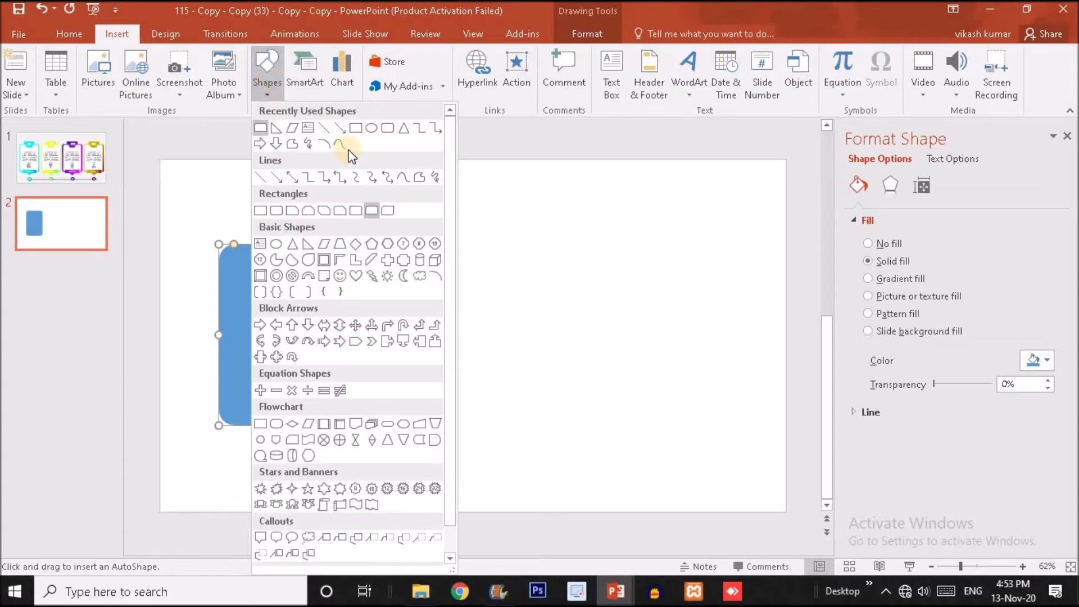
{"action": "left_click", "coordinate": [368, 212]}
{"action": "left_click_drag", "start_coordinate": [344, 208], "coordinate": [393, 230]}
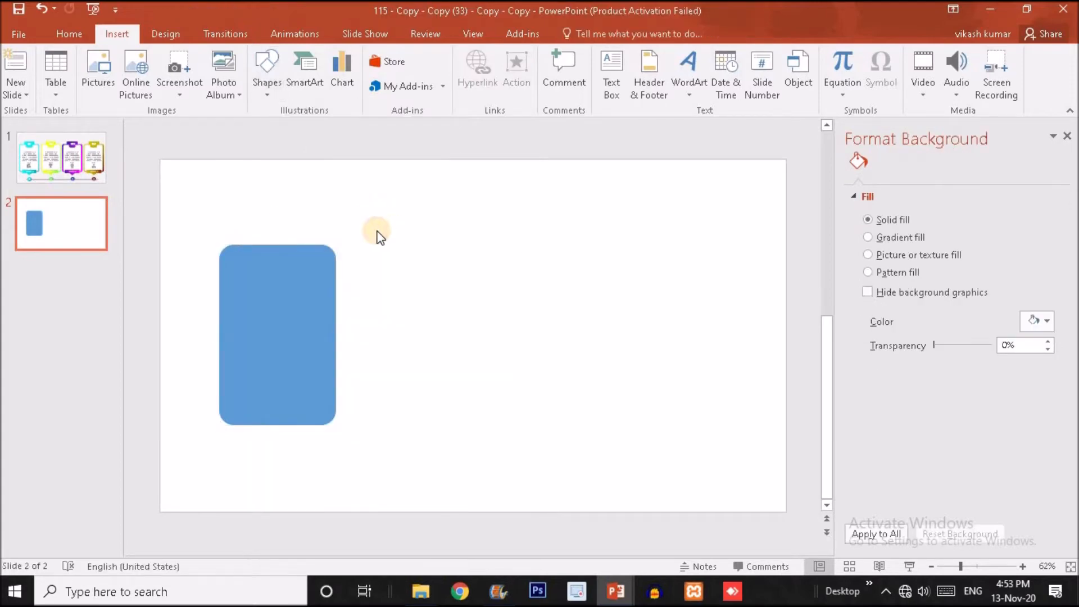
Draw a small Round Same Side Corner rectangle about 0.42" high by 1.02" wide, above and beside the blue rectangle.
{"action": "left_click", "coordinate": [266, 72]}
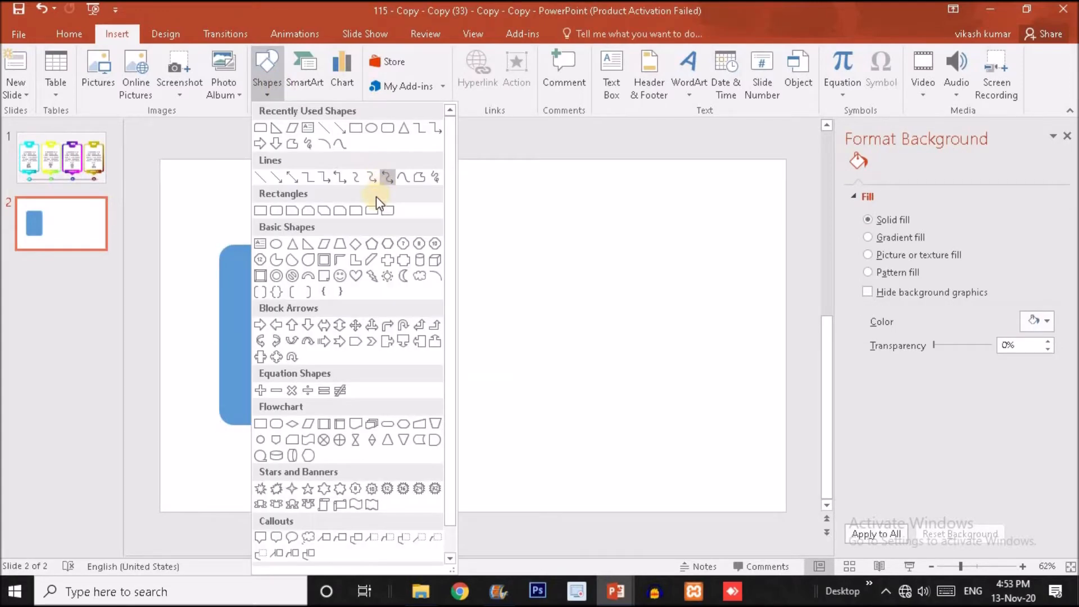
{"action": "left_click", "coordinate": [373, 211]}
{"action": "left_click_drag", "start_coordinate": [376, 215], "coordinate": [425, 236]}
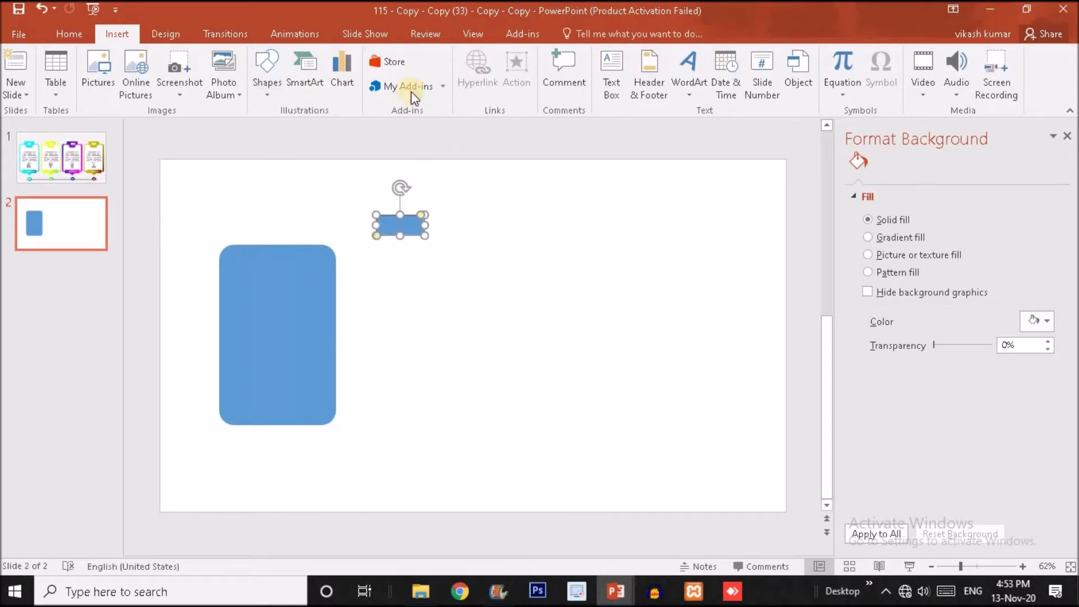
Fill the small shape with the recently used bright green and remove its outline.
{"action": "left_click", "coordinate": [387, 55]}
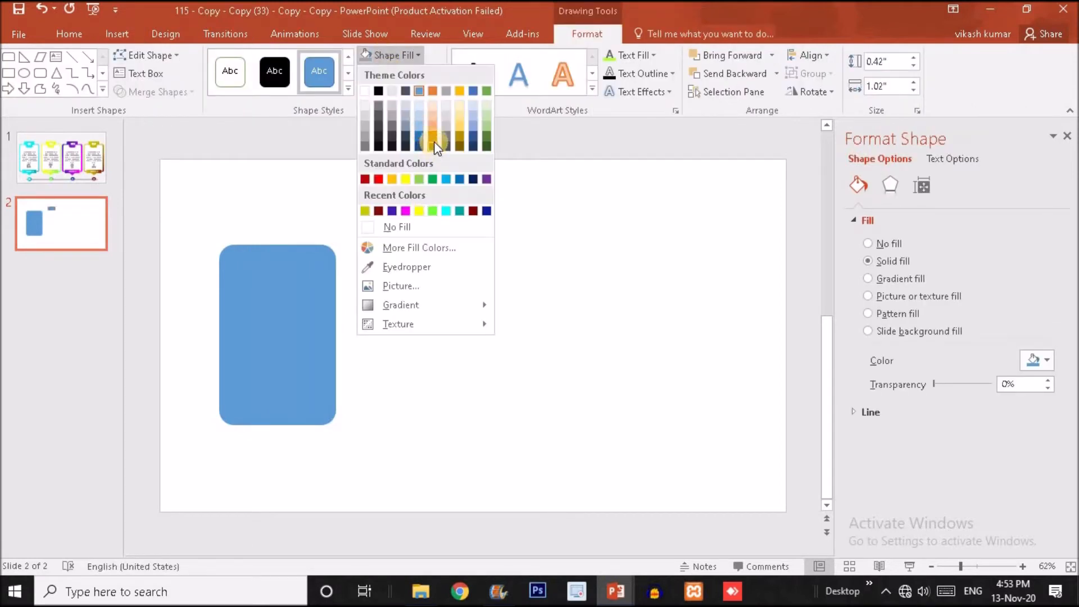
{"action": "left_click", "coordinate": [434, 141]}
{"action": "left_click", "coordinate": [406, 56]}
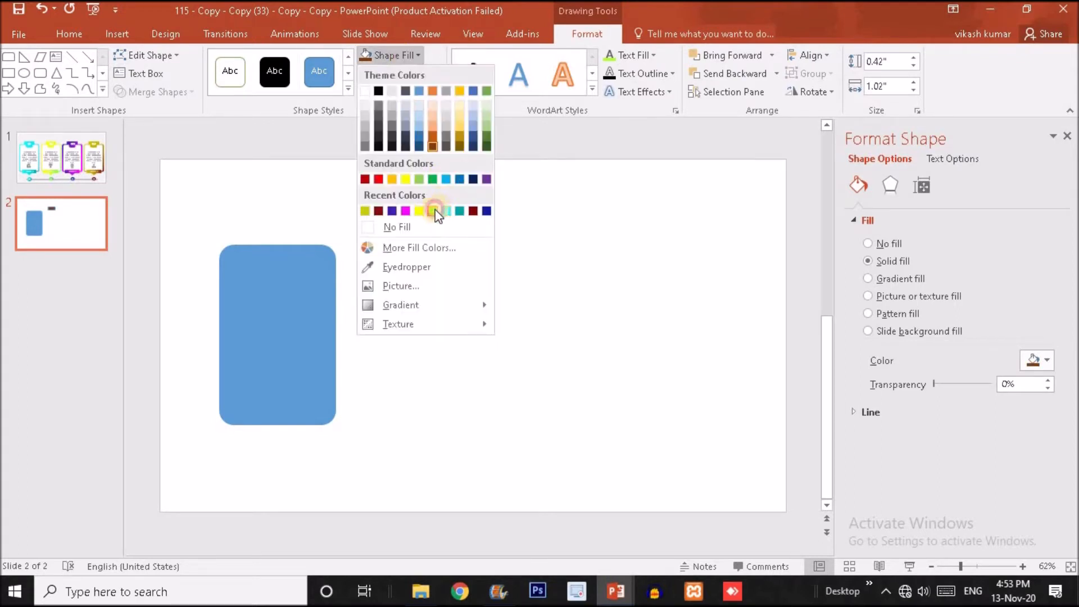
{"action": "left_click", "coordinate": [433, 212]}
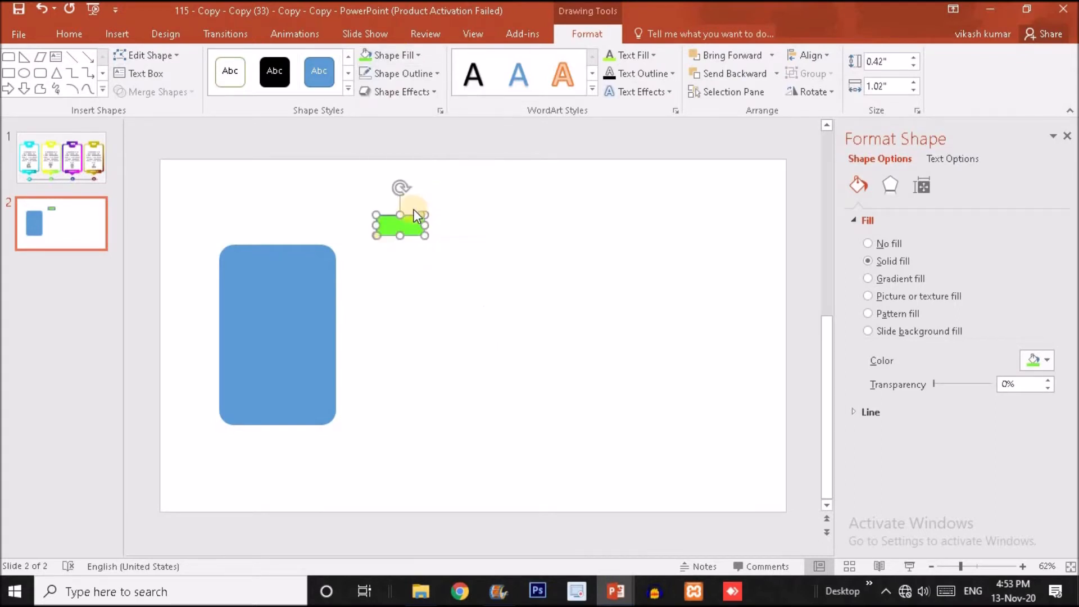
{"action": "left_click", "coordinate": [406, 75]}
{"action": "left_click", "coordinate": [395, 247]}
Place the green tab centred on the blue rectangle's top edge and compare it with the design on slide 1.
{"action": "left_click_drag", "start_coordinate": [416, 215], "coordinate": [280, 234]}
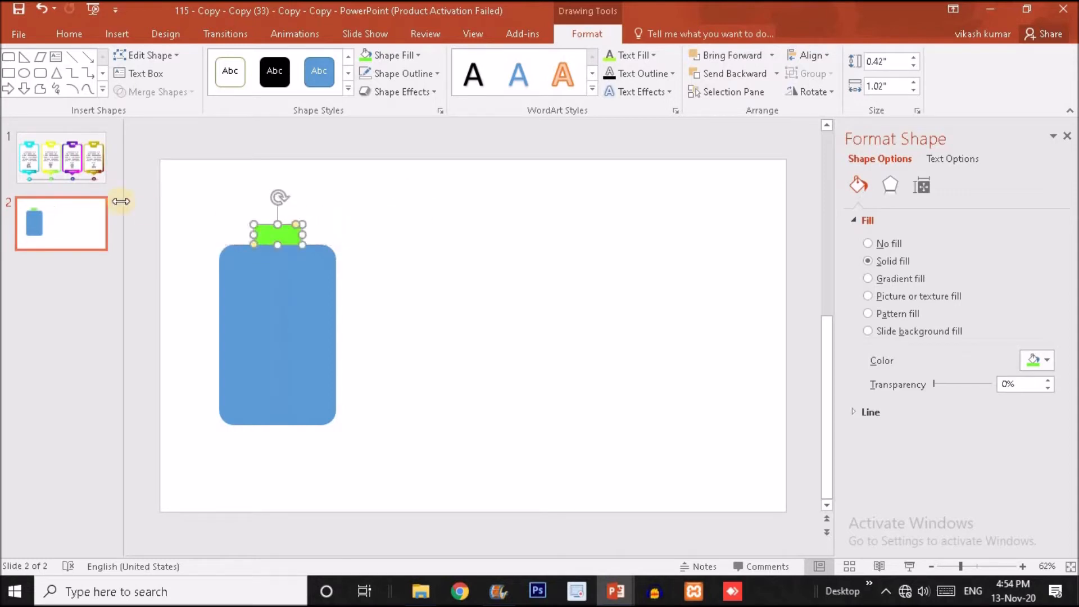
{"action": "left_click", "coordinate": [81, 171]}
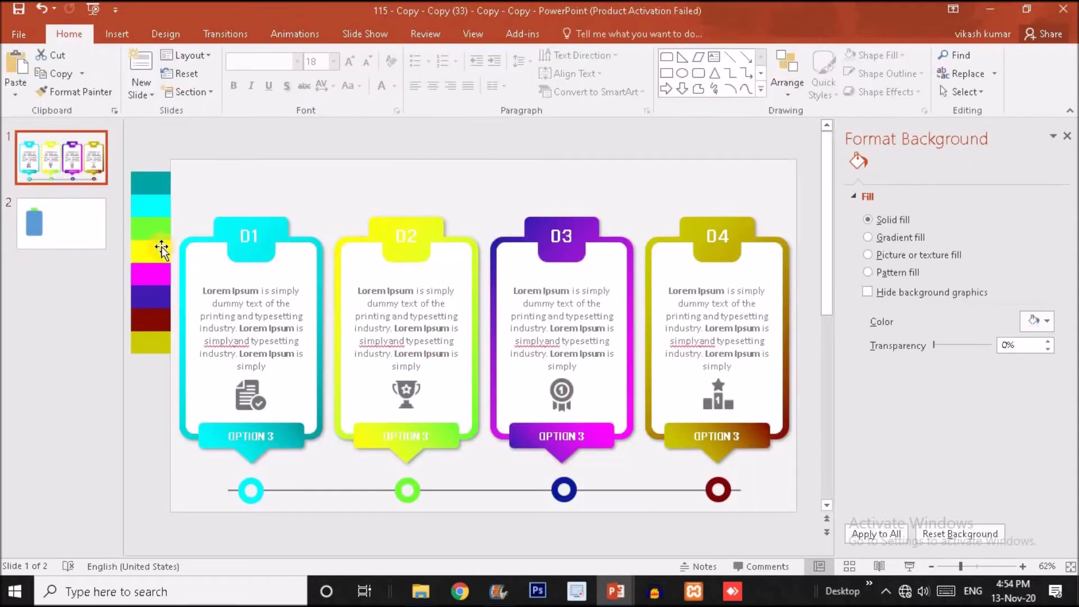
{"action": "left_click", "coordinate": [73, 232]}
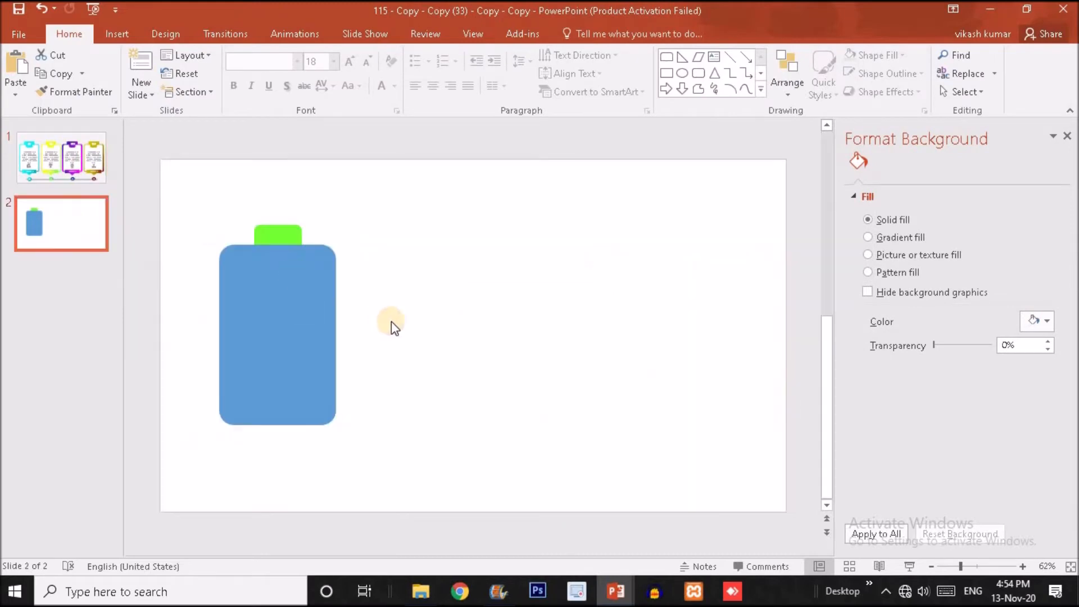
Enlarge the blue rectangle to about 3.92" by 2.78" and recentre it under the green tab.
{"action": "left_click", "coordinate": [312, 345]}
{"action": "left_click_drag", "start_coordinate": [337, 339], "coordinate": [350, 337]}
{"action": "left_click_drag", "start_coordinate": [284, 424], "coordinate": [284, 429]}
{"action": "left_click_drag", "start_coordinate": [286, 361], "coordinate": [280, 360]}
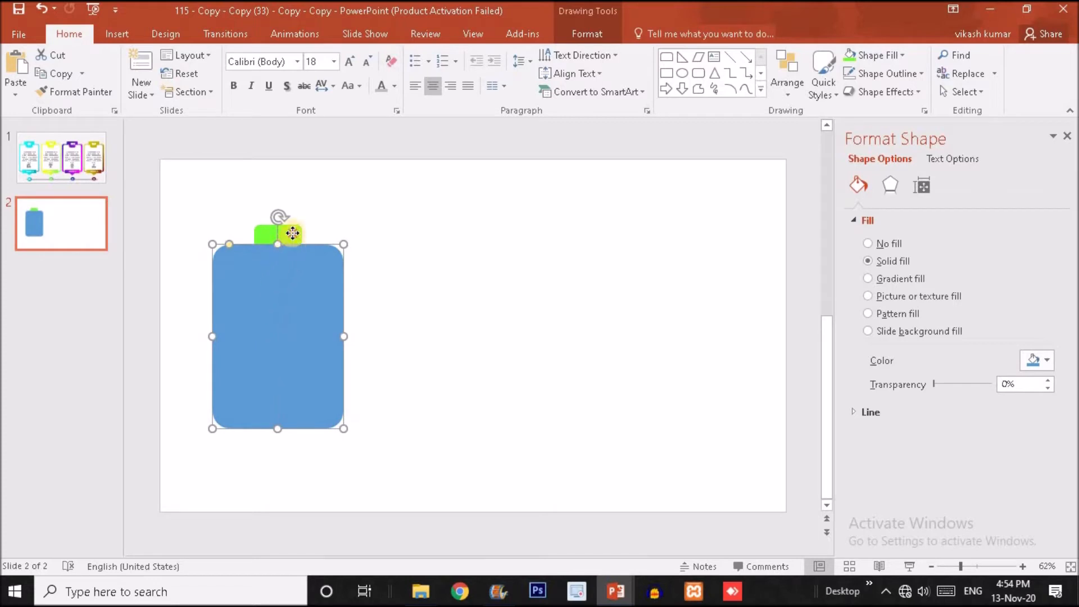
Enlarge the green tab slightly above the blue rectangle and compare it with the design on slide 1.
{"action": "left_click", "coordinate": [292, 233]}
{"action": "mouse_move", "coordinate": [302, 233]}
{"action": "left_mouse_down"}
{"action": "mouse_move", "coordinate": [283, 236]}
{"action": "mouse_move", "coordinate": [279, 220]}
{"action": "mouse_move", "coordinate": [299, 228]}
{"action": "left_mouse_up"}
{"action": "left_click", "coordinate": [323, 225]}
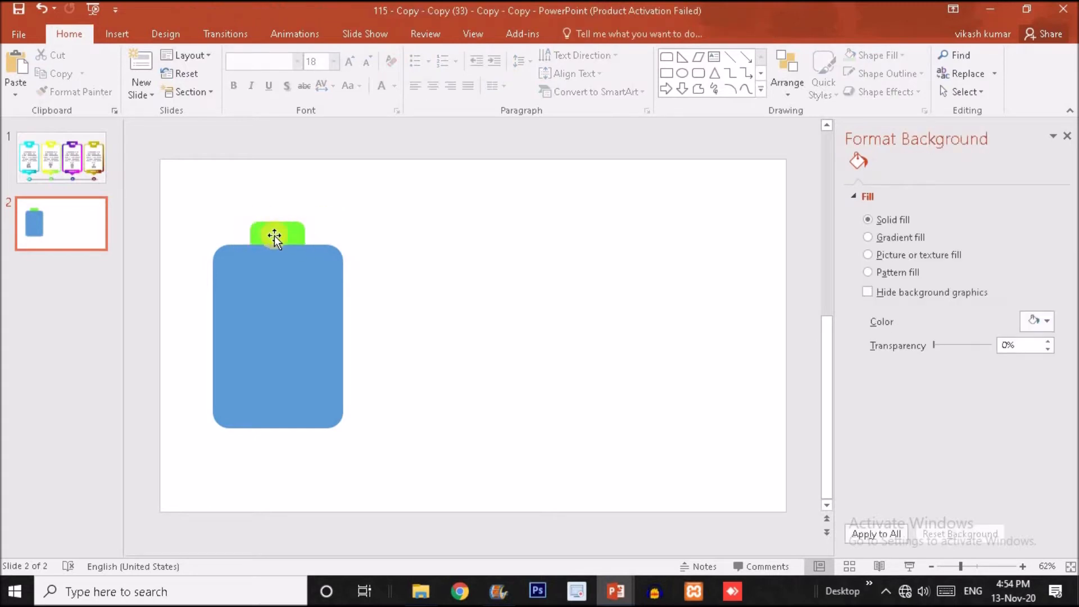
{"action": "left_click", "coordinate": [86, 174]}
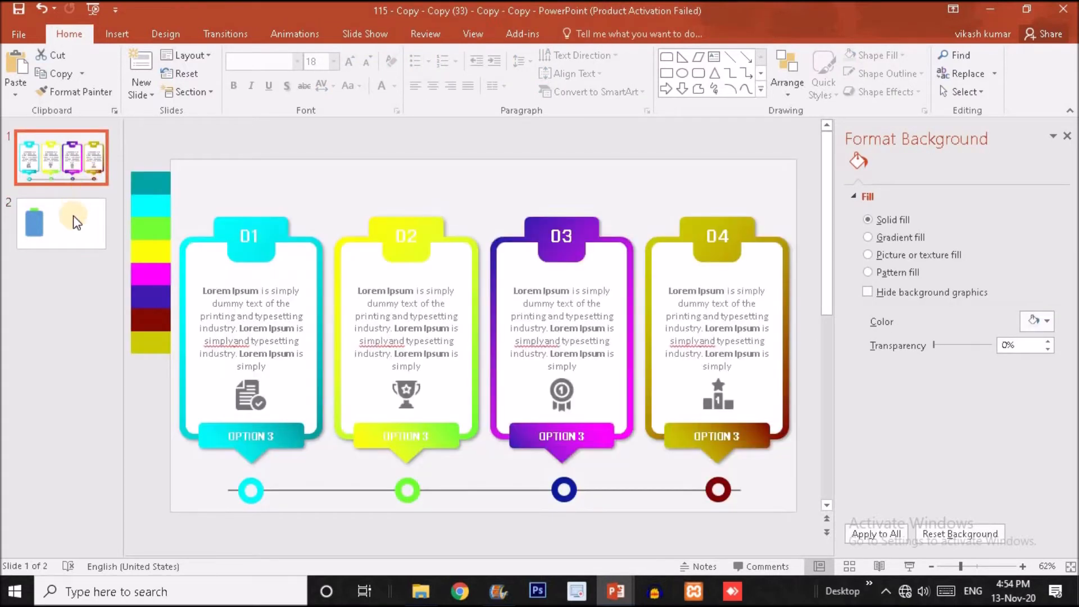
{"action": "left_click", "coordinate": [77, 225]}
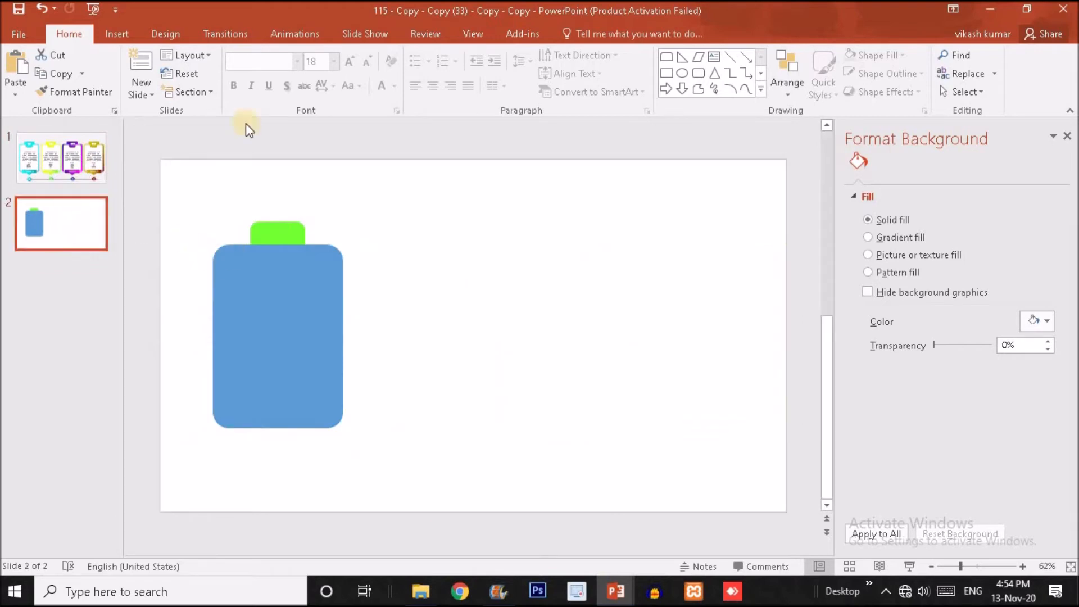
Duplicate the blue rectangle beside the original and fill the copy with the lightest gold theme colour.
{"action": "left_click", "coordinate": [268, 308]}
{"action": "mouse_move", "coordinate": [268, 308]}
{"action": "left_mouse_down"}
{"action": "mouse_move", "coordinate": [315, 365]}
{"action": "mouse_move", "coordinate": [436, 346]}
{"action": "left_mouse_up"}
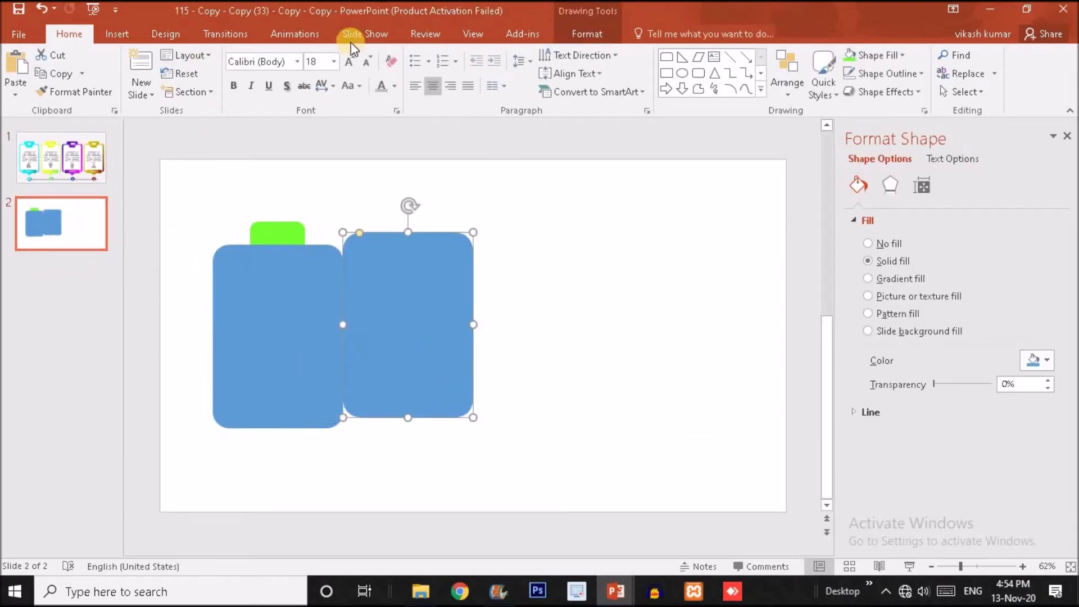
{"action": "left_click", "coordinate": [578, 33]}
{"action": "left_click", "coordinate": [418, 55]}
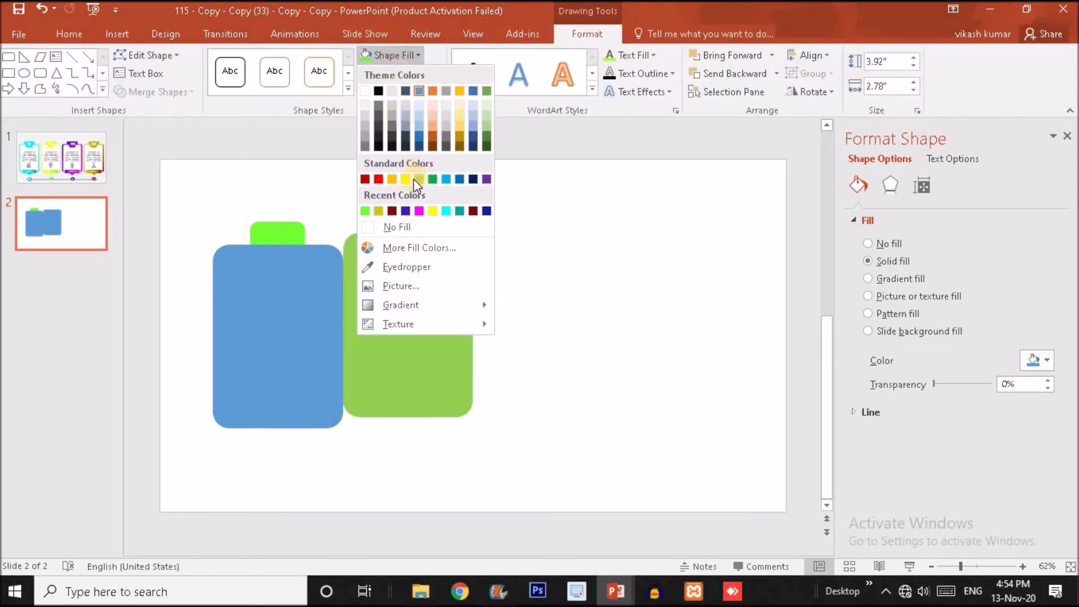
{"action": "left_click", "coordinate": [443, 178]}
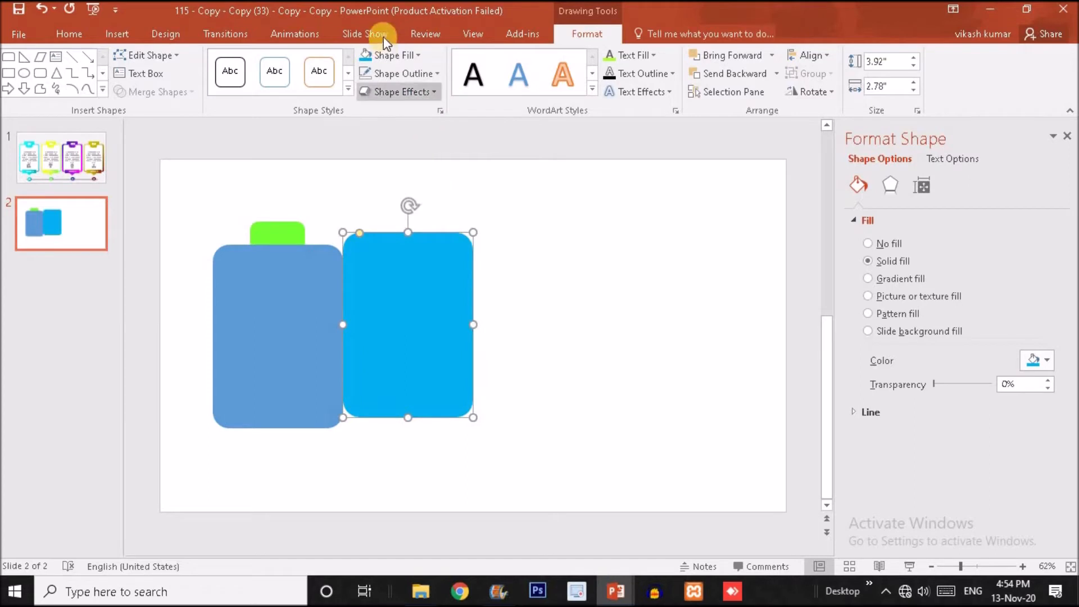
{"action": "left_click", "coordinate": [385, 59]}
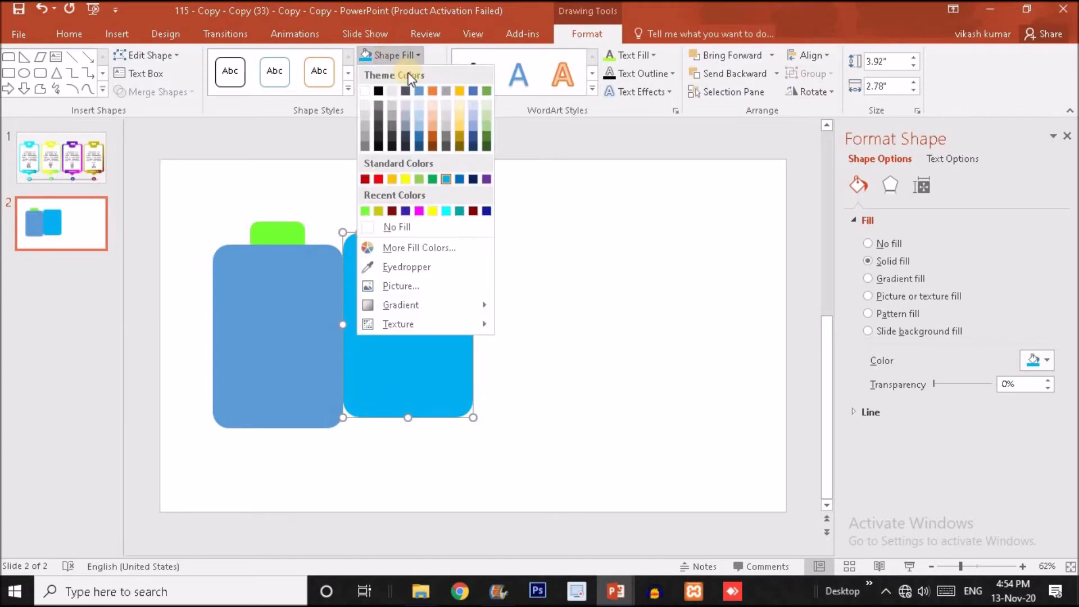
{"action": "left_click", "coordinate": [459, 108]}
Resize the light gold copy to about 3.64" by 2.53" and centre it on the blue rectangle, leaving an even border.
{"action": "left_click_drag", "start_coordinate": [420, 274], "coordinate": [327, 309]}
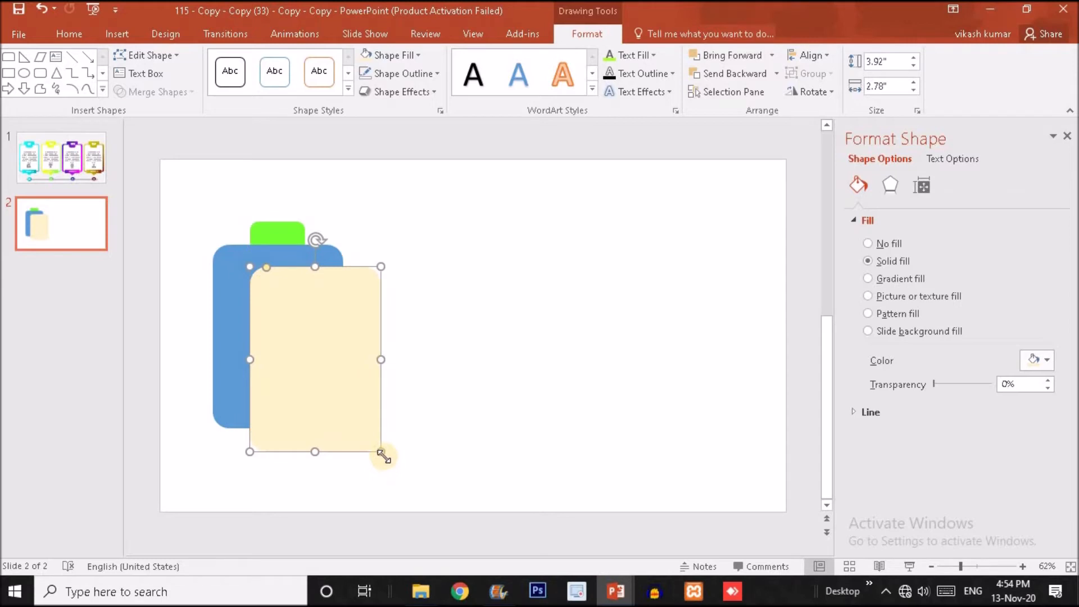
{"action": "left_click_drag", "start_coordinate": [378, 452], "coordinate": [375, 443]}
{"action": "left_click_drag", "start_coordinate": [380, 450], "coordinate": [368, 440]}
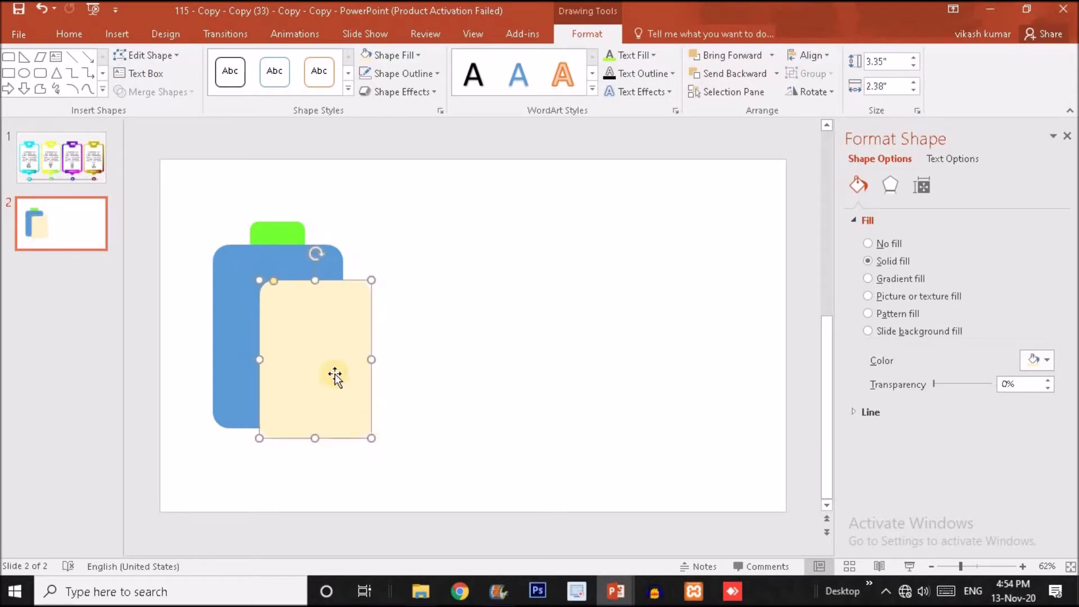
{"action": "left_click_drag", "start_coordinate": [303, 350], "coordinate": [410, 421]}
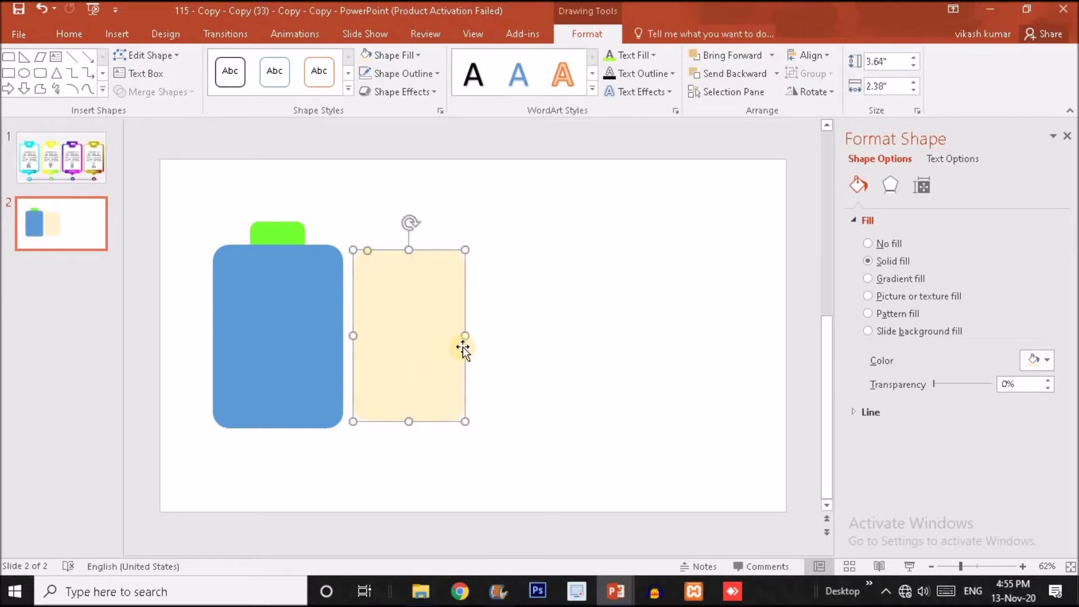
{"action": "left_click_drag", "start_coordinate": [464, 338], "coordinate": [290, 323]}
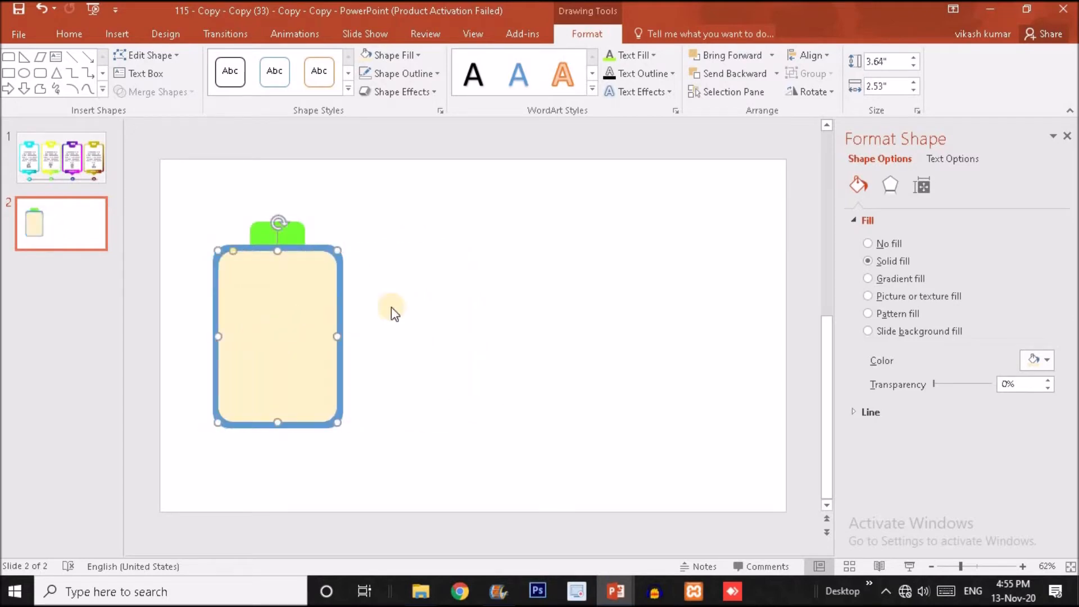
Reduce the corner rounding of the light gold rectangle slightly so its corners follow the blue border.
{"action": "left_click", "coordinate": [427, 307]}
{"action": "left_click", "coordinate": [302, 350]}
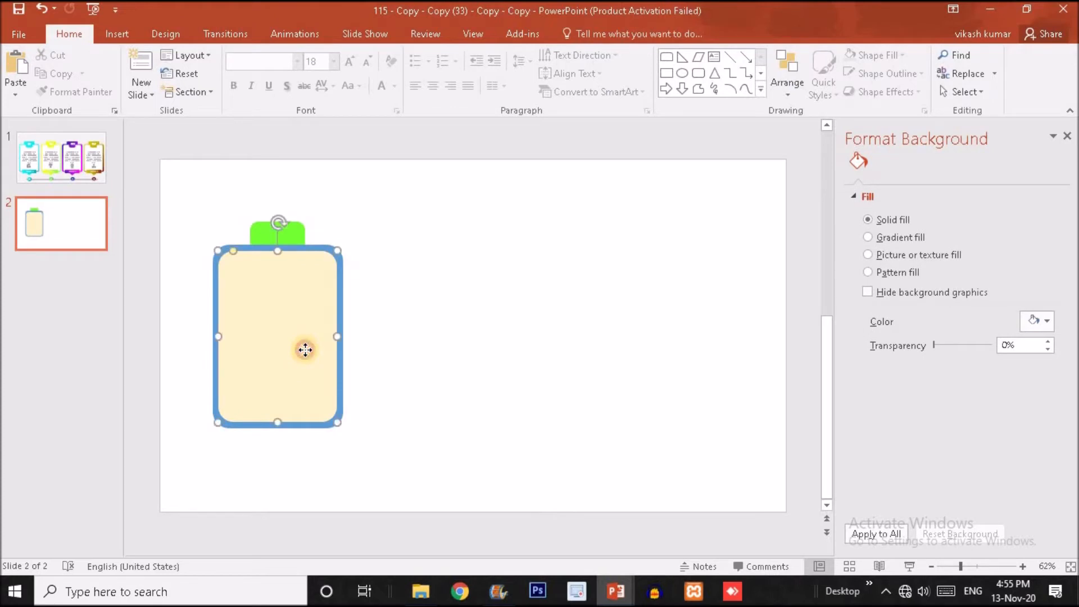
{"action": "left_click", "coordinate": [235, 255]}
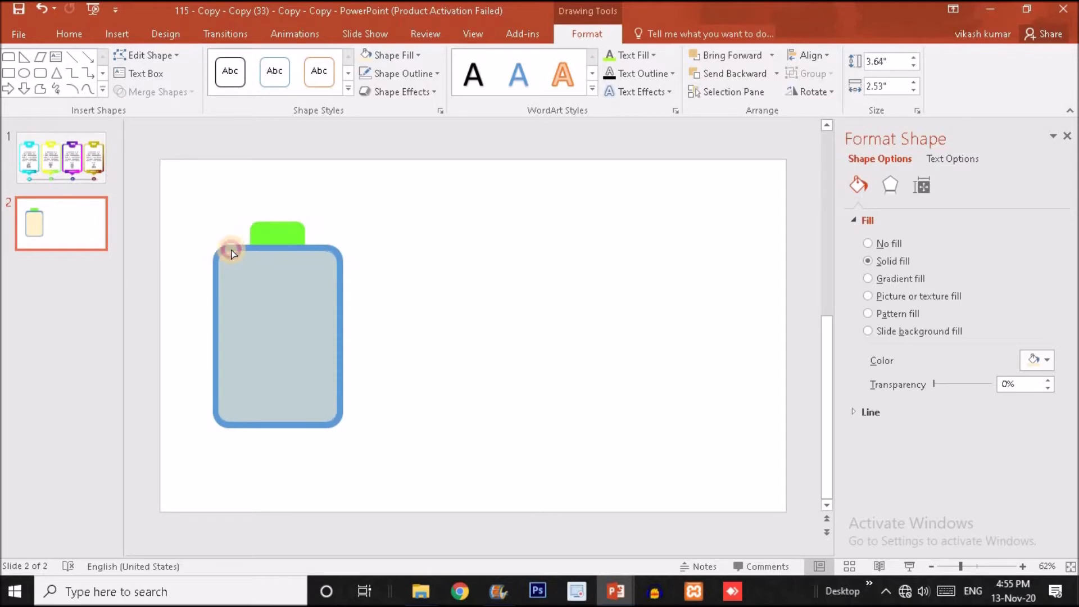
{"action": "left_click", "coordinate": [232, 251]}
{"action": "left_click", "coordinate": [484, 373]}
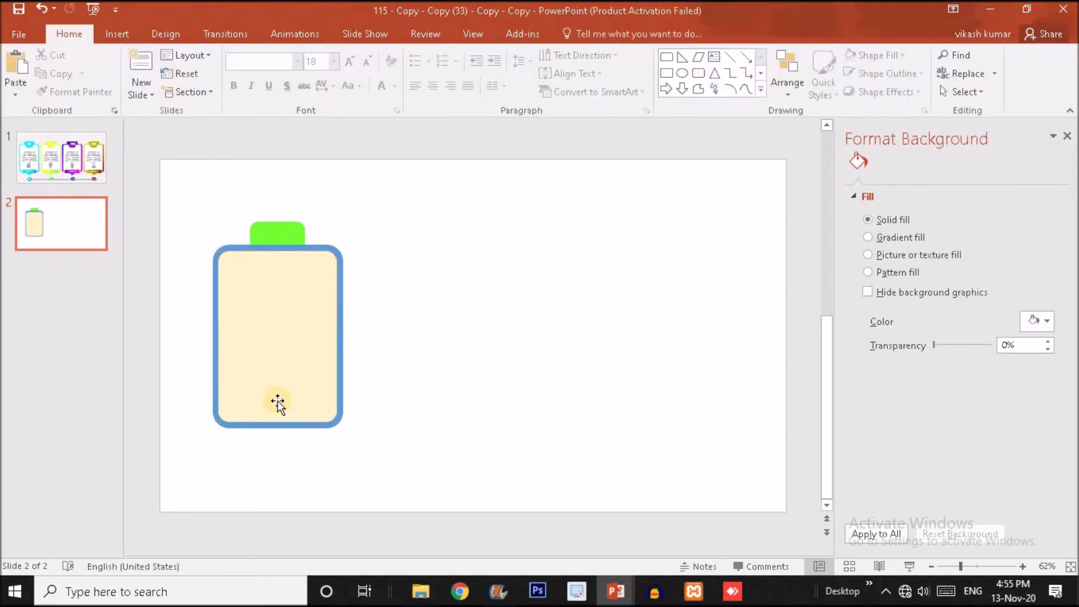
Check the tab design on slide 1, and duplicate the green tab on slide 2 into the empty area beside the card.
{"action": "left_click", "coordinate": [42, 164]}
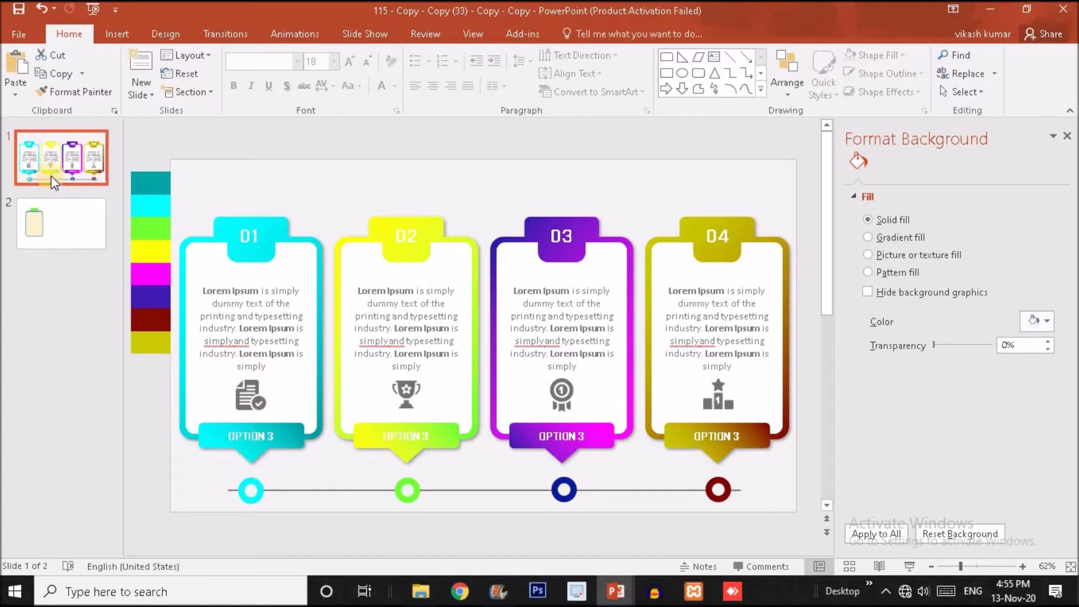
{"action": "left_click", "coordinate": [53, 219]}
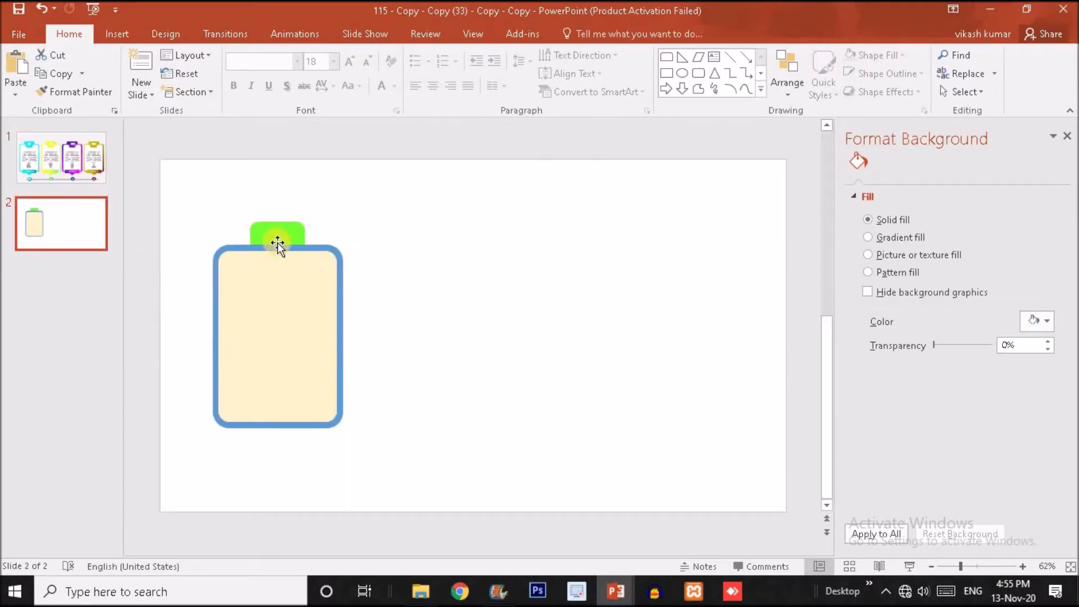
{"action": "left_click", "coordinate": [281, 241]}
{"action": "left_click_drag", "start_coordinate": [281, 240], "coordinate": [531, 249]}
Flip the green tab copy vertically, make it smaller and centre it inside the light gold rectangle's upper edge.
{"action": "left_click", "coordinate": [799, 92]}
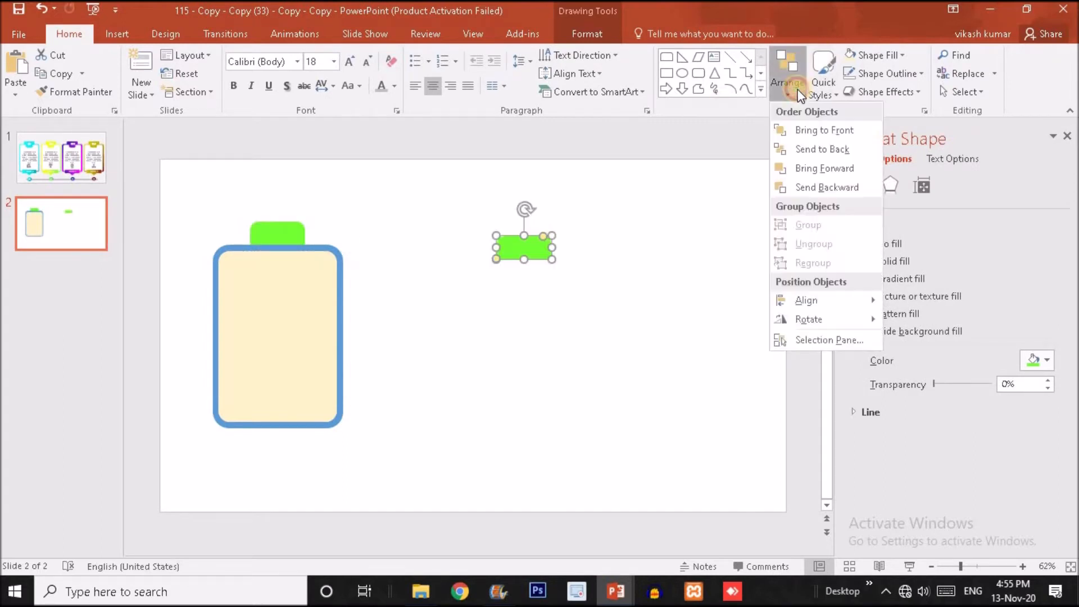
{"action": "mouse_move", "coordinate": [811, 325]}
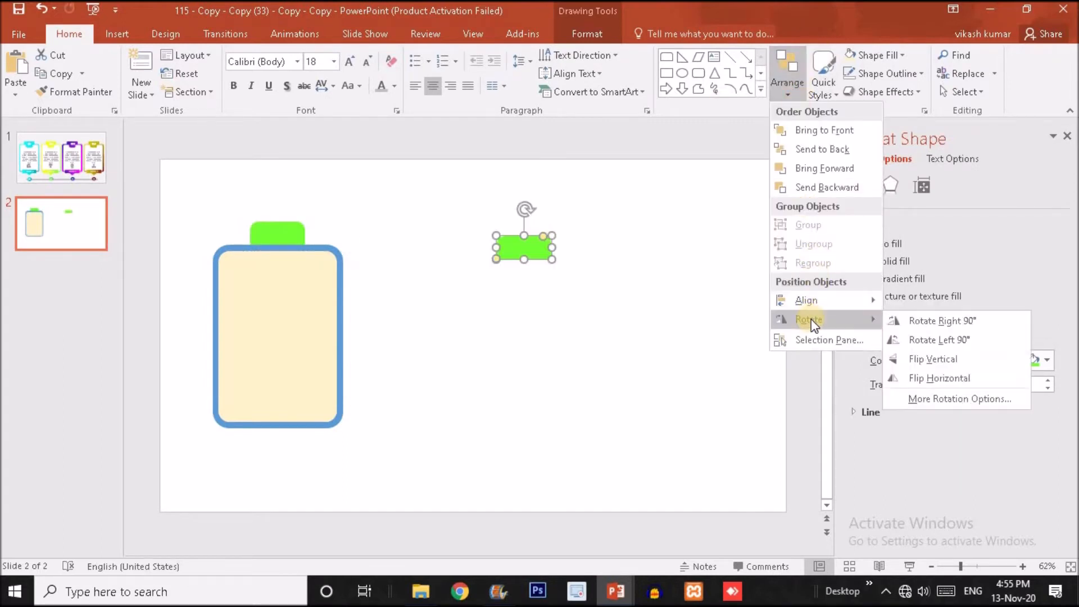
{"action": "left_click", "coordinate": [953, 355]}
{"action": "left_click_drag", "start_coordinate": [552, 244], "coordinate": [278, 259]}
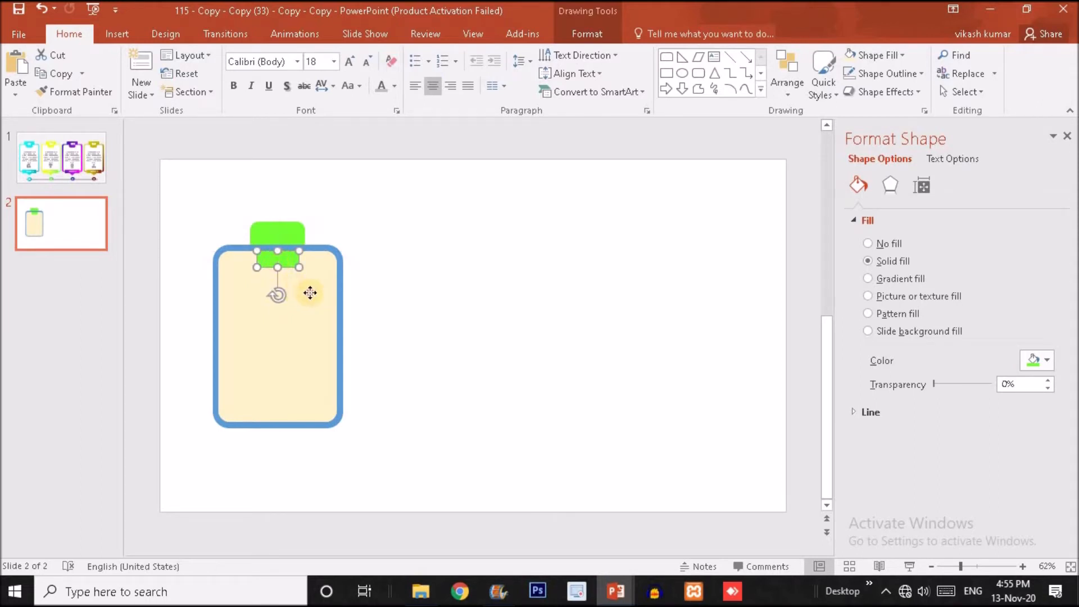
{"action": "left_click", "coordinate": [310, 292]}
{"action": "left_click", "coordinate": [287, 265], "text": "shift"}
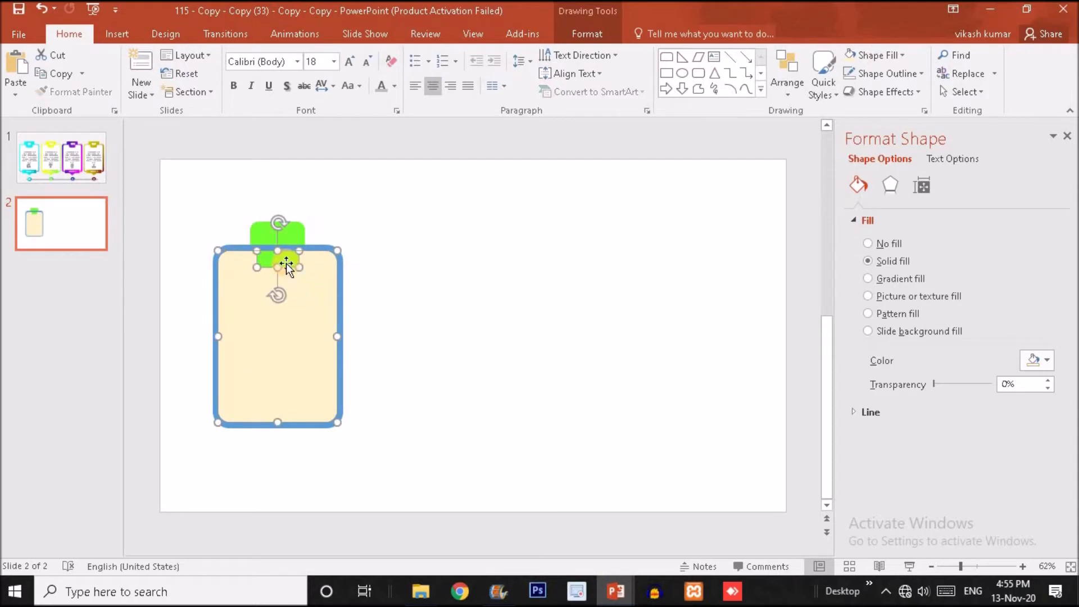
{"action": "left_click", "coordinate": [393, 280]}
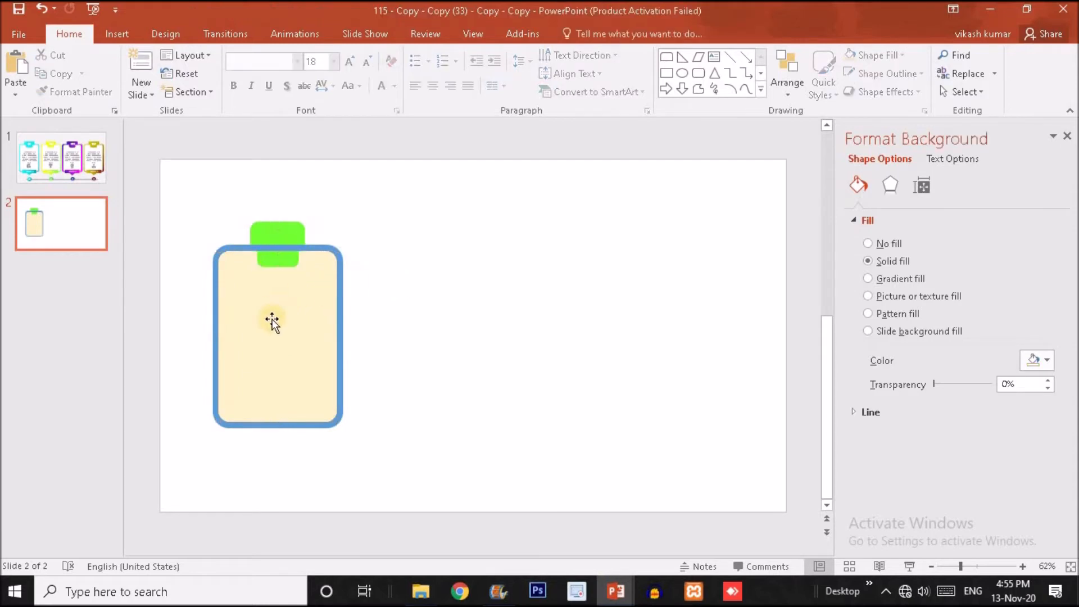
{"action": "double_click", "coordinate": [292, 351]}
{"action": "left_click_drag", "start_coordinate": [275, 260], "coordinate": [266, 314]}
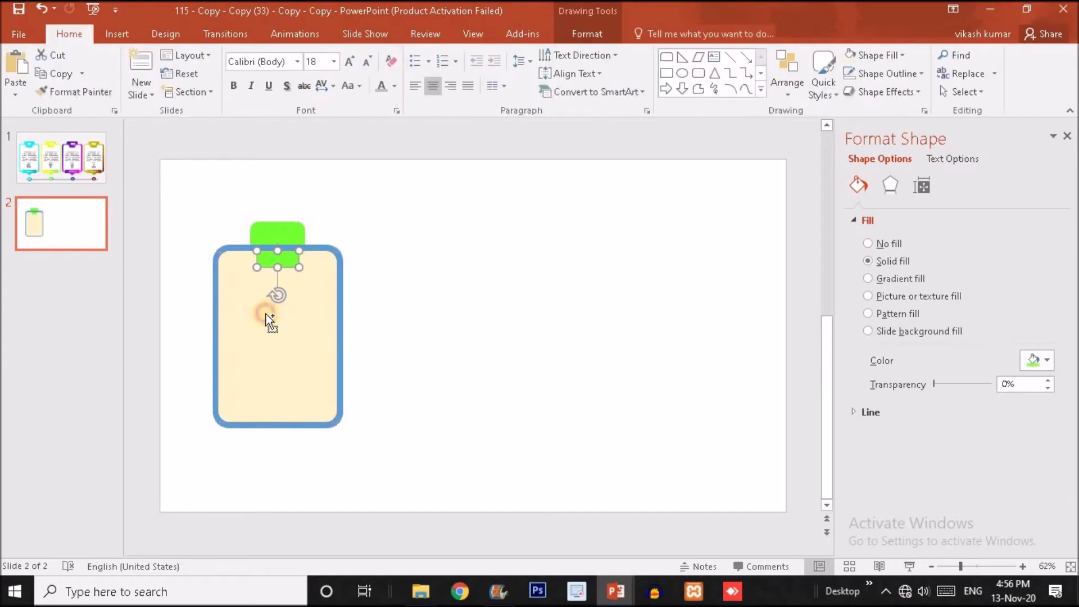
{"action": "left_click", "coordinate": [429, 298]}
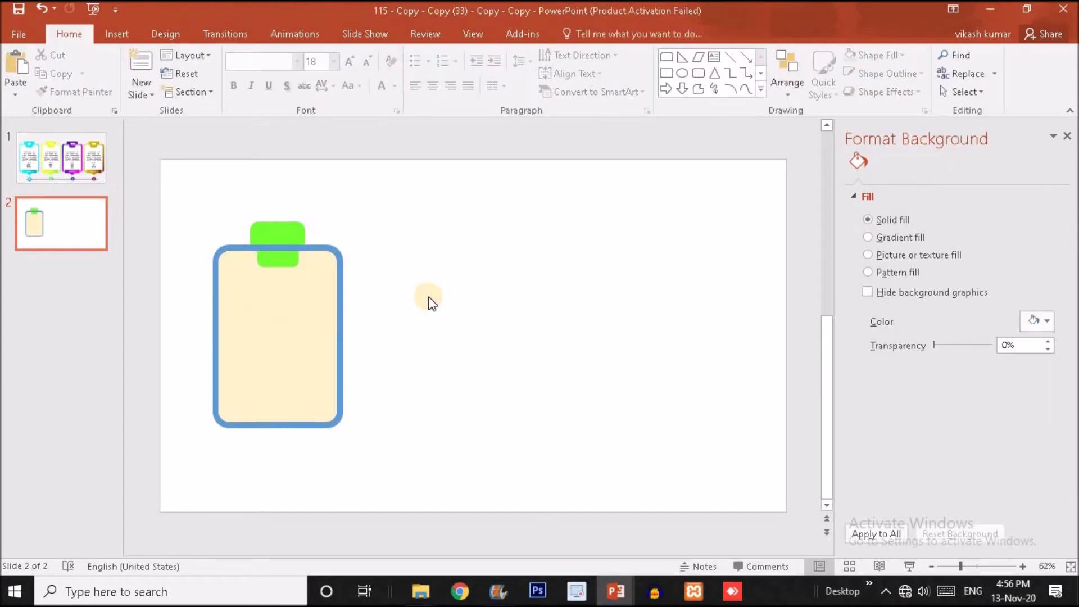
Subtract the small flipped green tab from the light gold rectangle to cut a notch in its upper edge.
{"action": "left_click", "coordinate": [299, 326]}
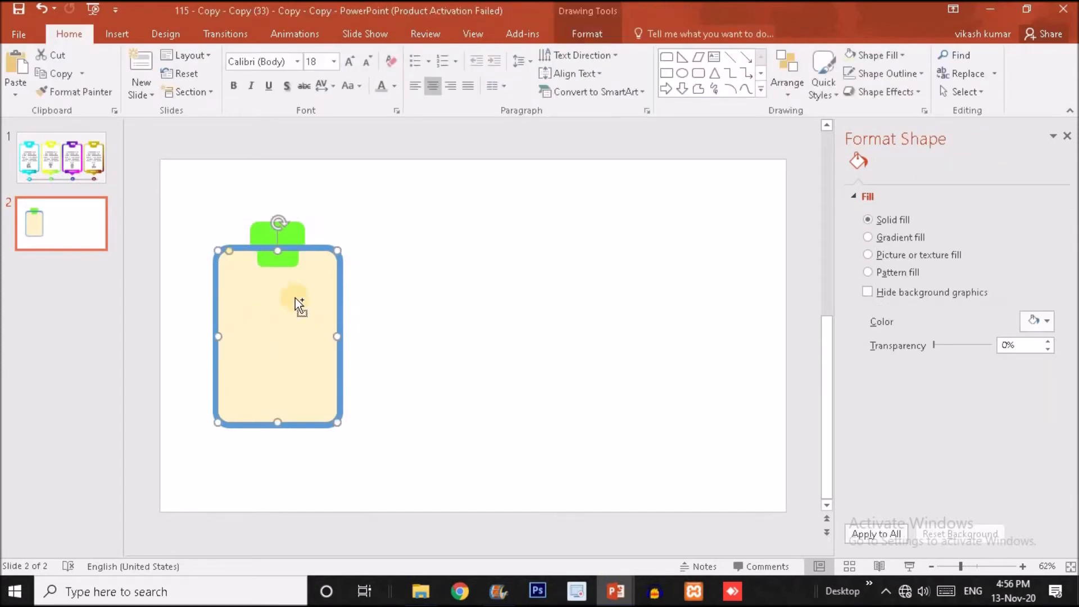
{"action": "left_click", "coordinate": [287, 264], "text": "ctrl"}
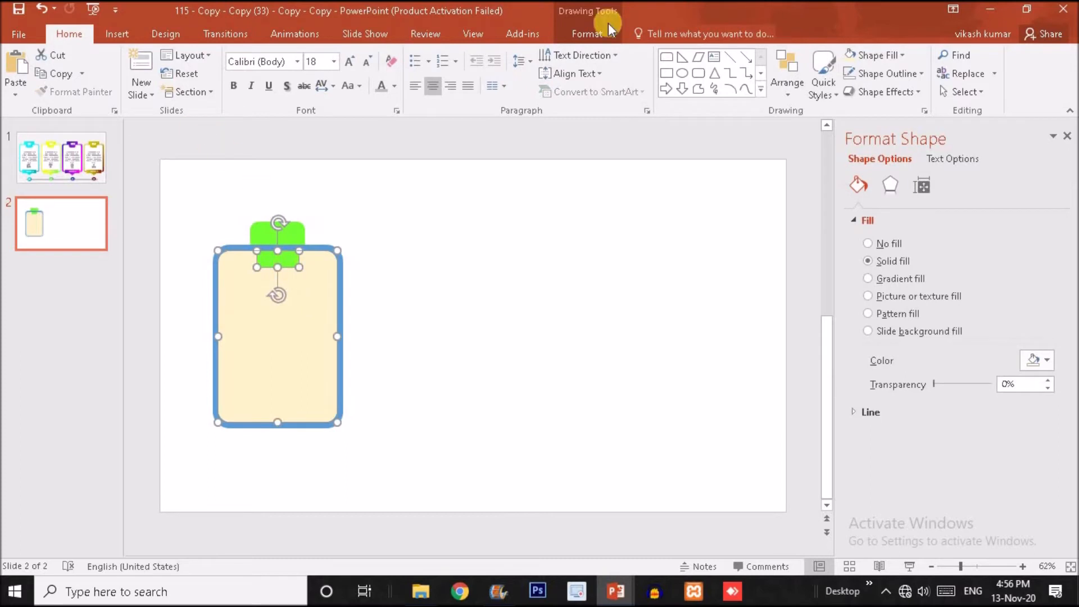
{"action": "left_click", "coordinate": [588, 35]}
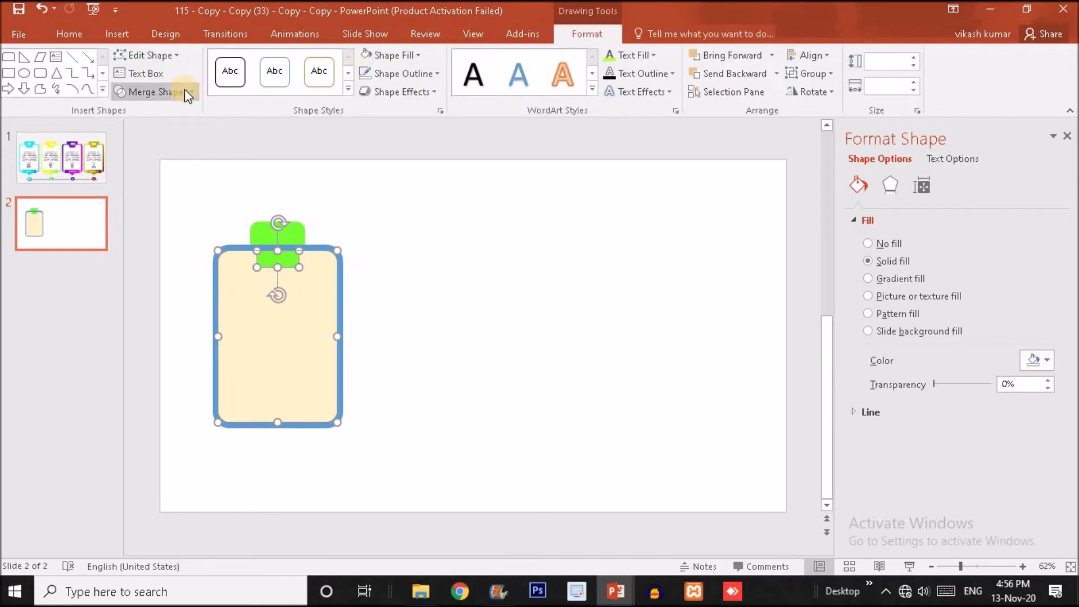
{"action": "left_click", "coordinate": [184, 90]}
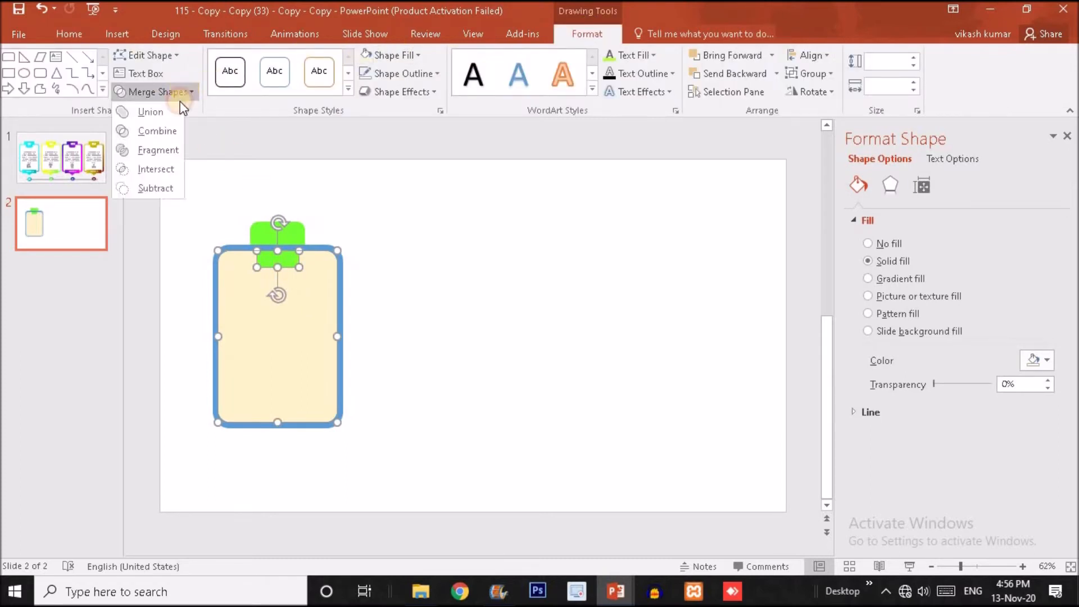
{"action": "left_click", "coordinate": [161, 191]}
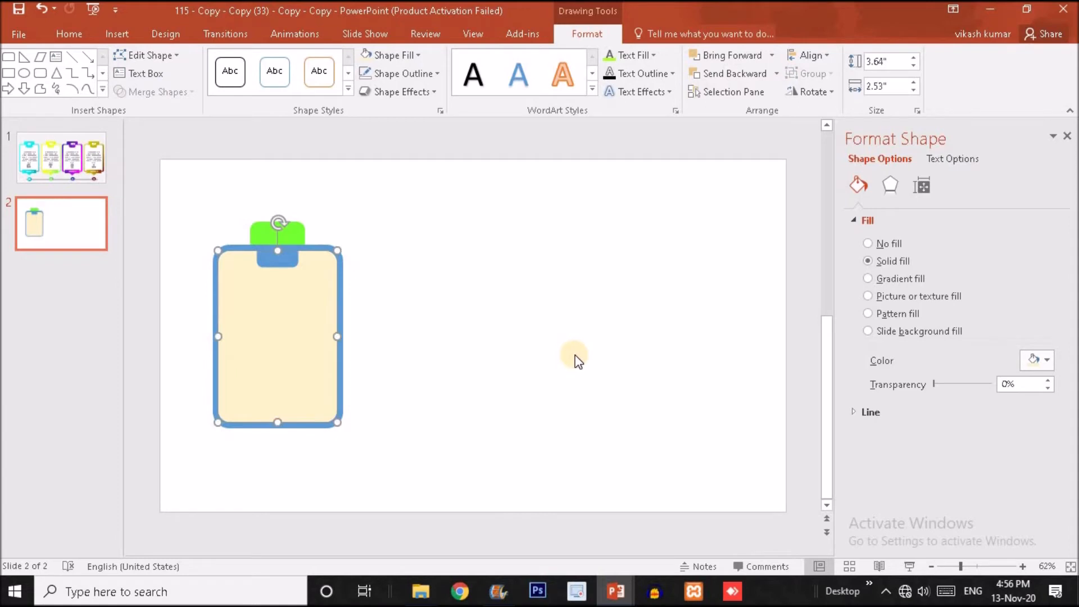
Review the option label on slide 1, and draw a rounded rectangle about 0.71" by 2.17" beside the card on slide 2.
{"action": "left_click", "coordinate": [71, 168]}
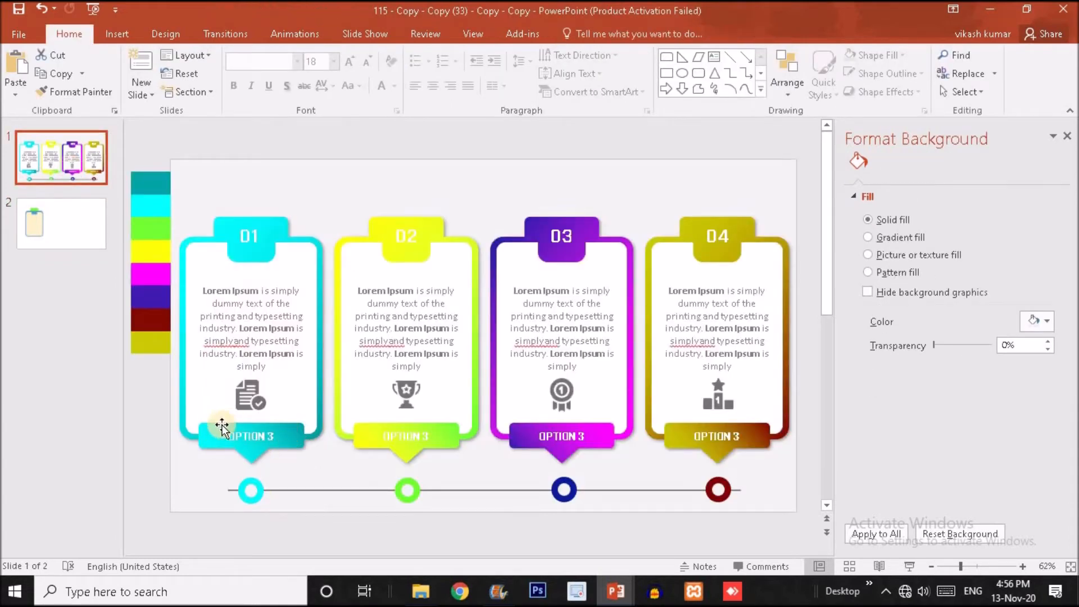
{"action": "left_click", "coordinate": [67, 235]}
{"action": "left_click", "coordinate": [122, 35]}
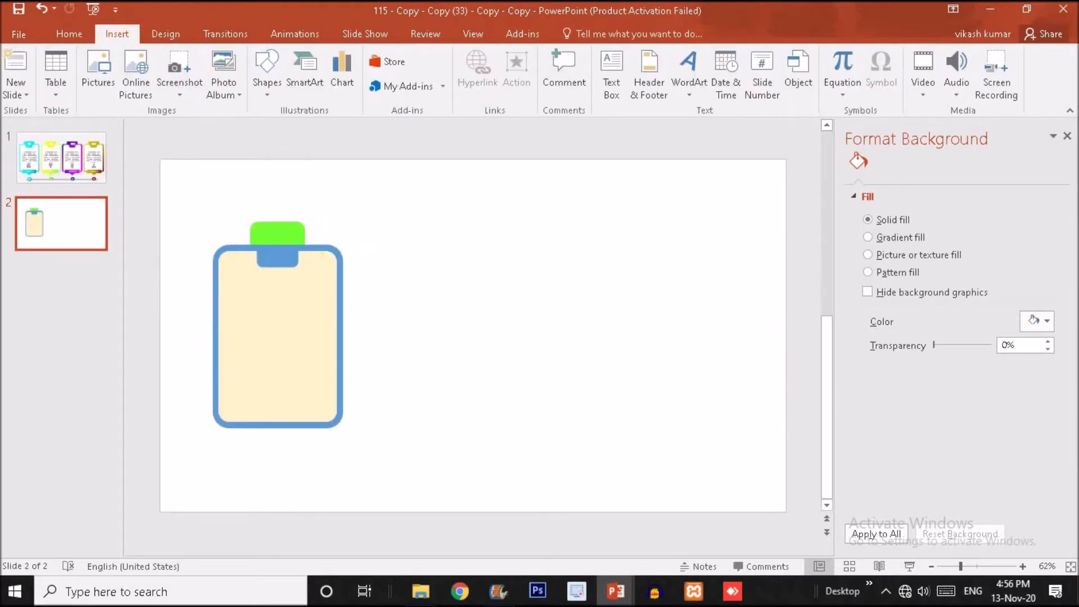
{"action": "left_click", "coordinate": [263, 90]}
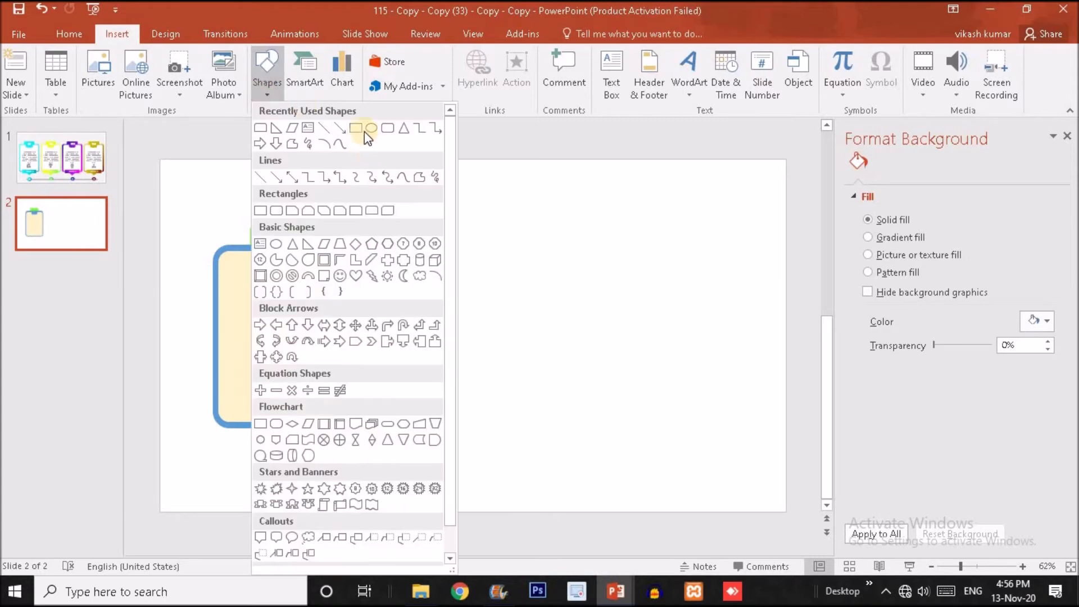
{"action": "left_click", "coordinate": [388, 128]}
{"action": "left_click_drag", "start_coordinate": [443, 369], "coordinate": [545, 403]}
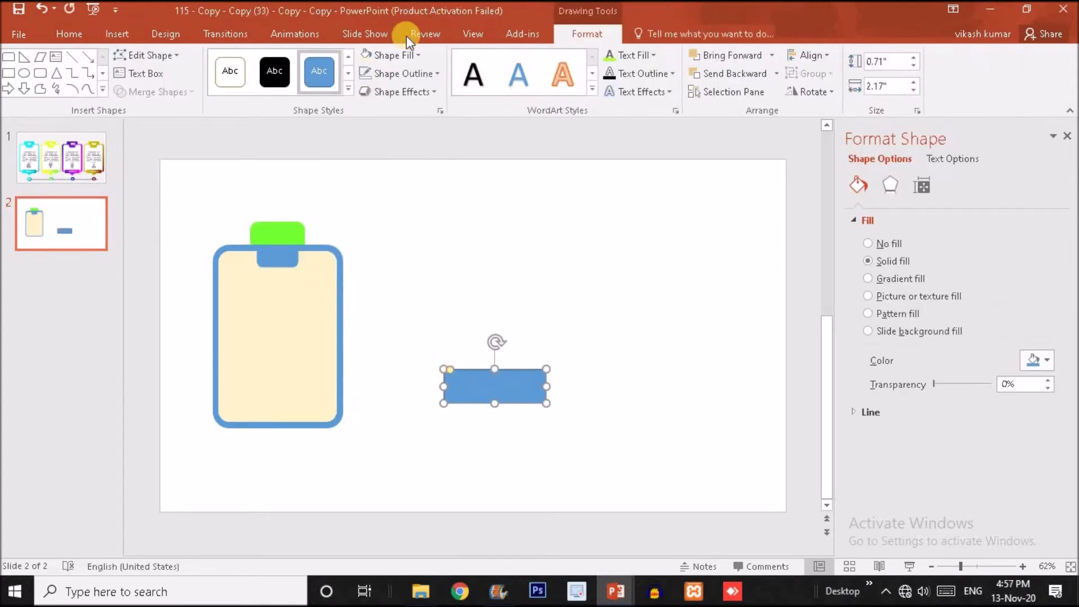
Remove the outline of the new rounded rectangle and reduce its height to about 0.64".
{"action": "left_click", "coordinate": [387, 73]}
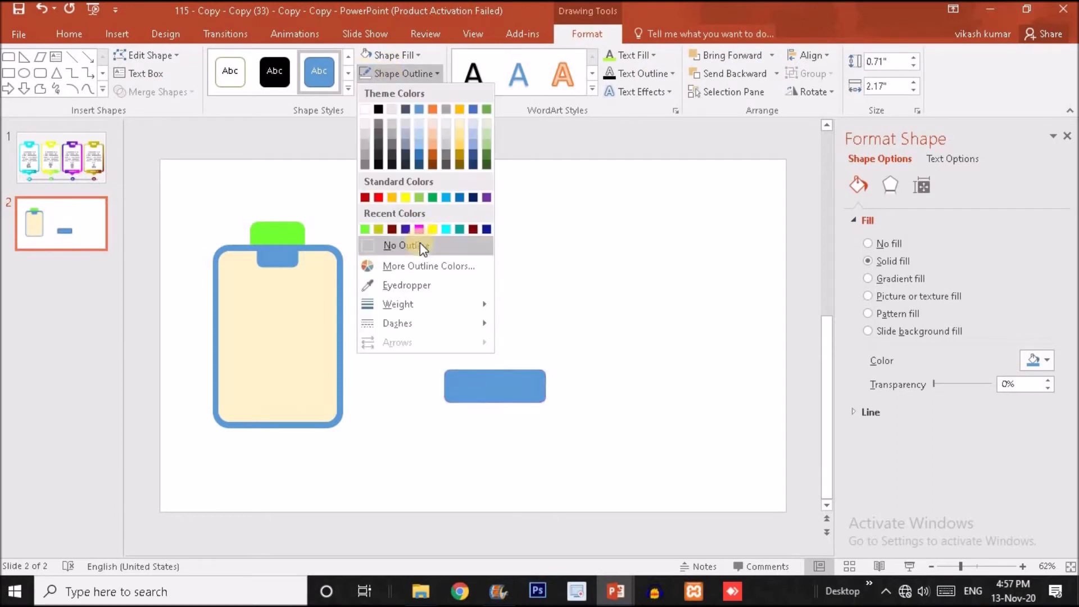
{"action": "left_click", "coordinate": [420, 242]}
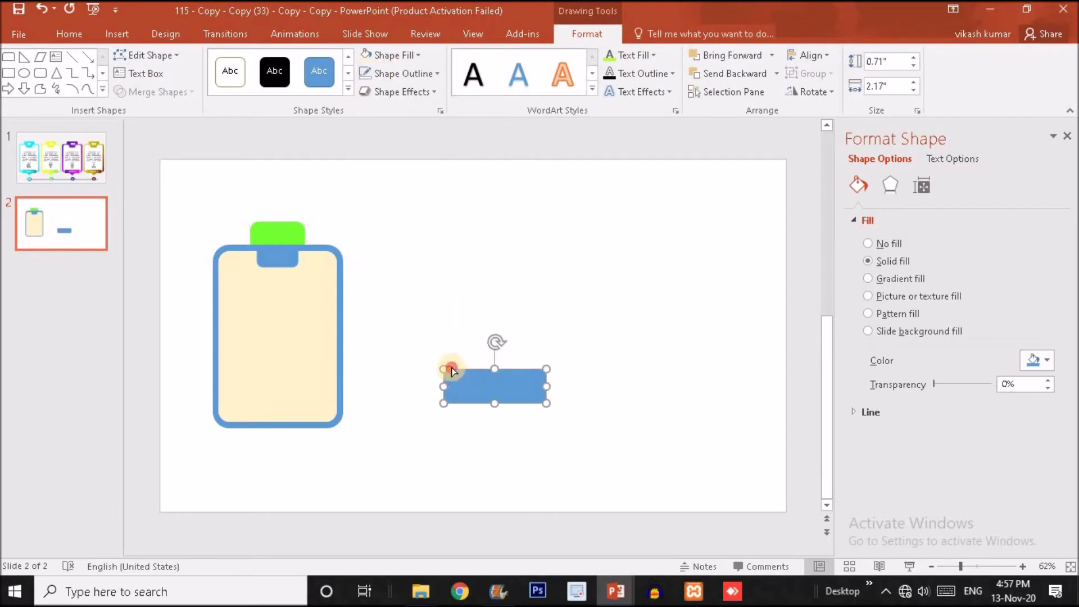
{"action": "left_click_drag", "start_coordinate": [451, 370], "coordinate": [451, 371]}
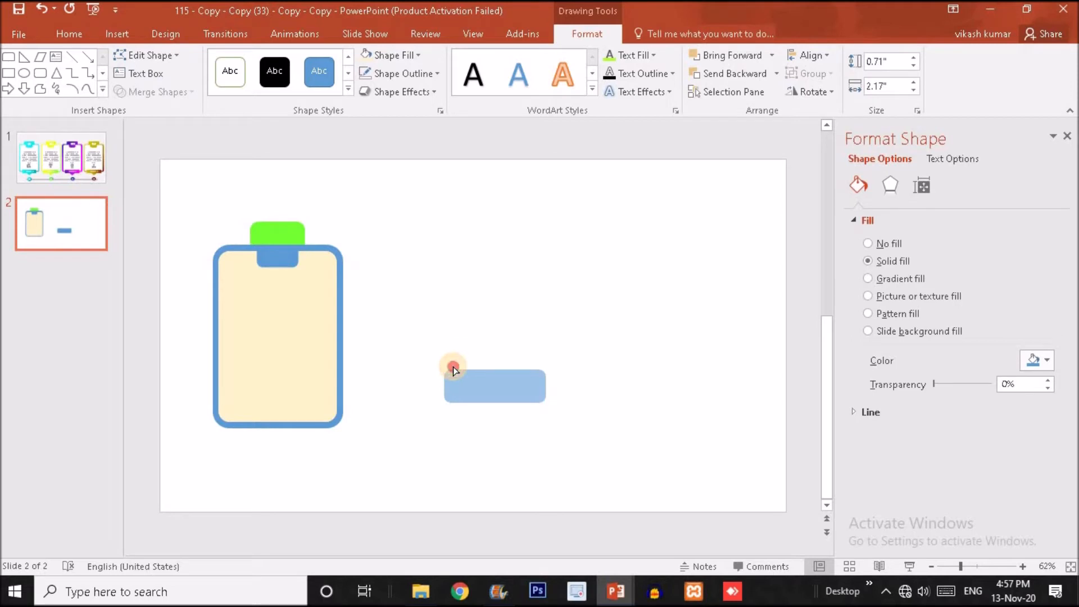
{"action": "left_click_drag", "start_coordinate": [453, 366], "coordinate": [495, 372]}
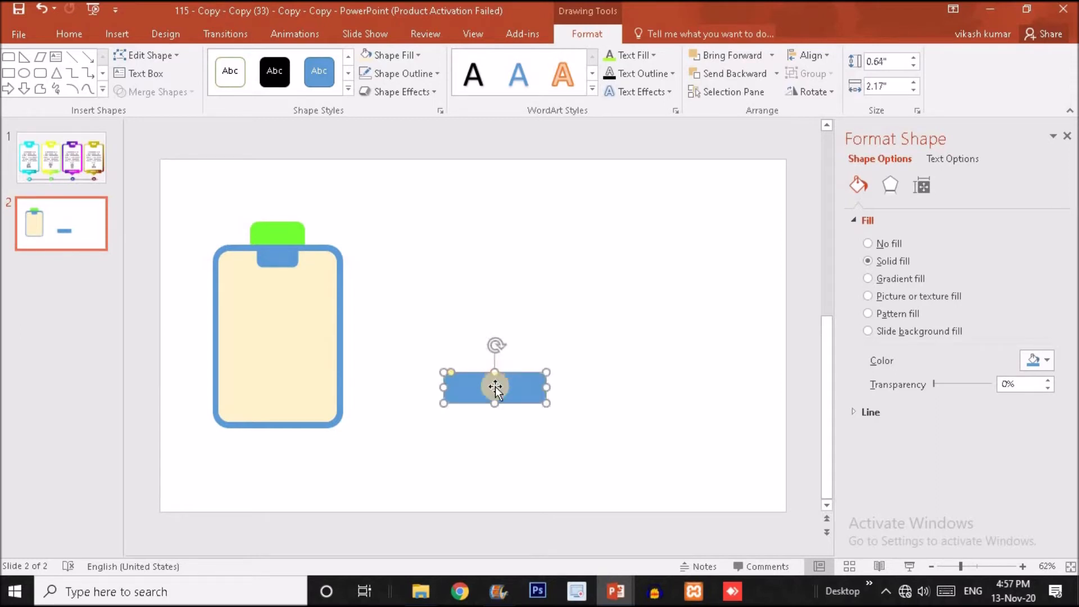
Fill the rounded bar with cyan, shrink it to about 0.53" by 1.95" and centre it over the card's lower edge.
{"action": "left_click", "coordinate": [387, 56]}
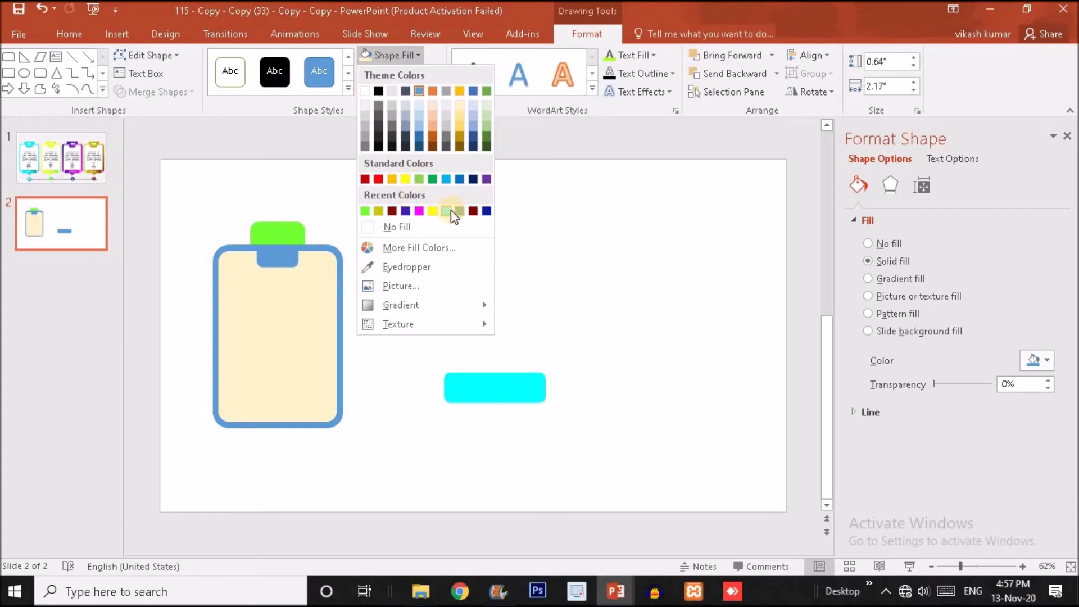
{"action": "left_click", "coordinate": [451, 210]}
{"action": "left_click_drag", "start_coordinate": [515, 390], "coordinate": [280, 426]}
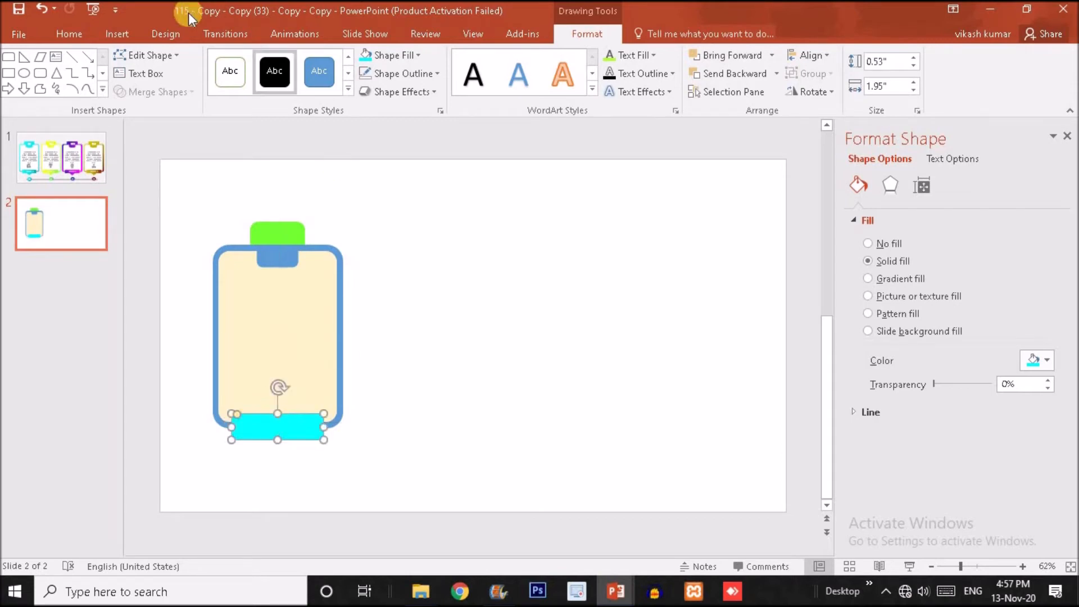
Draw an isosceles triangle about 0.39" high and 0.53" wide beside the card and fill it with cyan.
{"action": "left_click", "coordinate": [105, 32]}
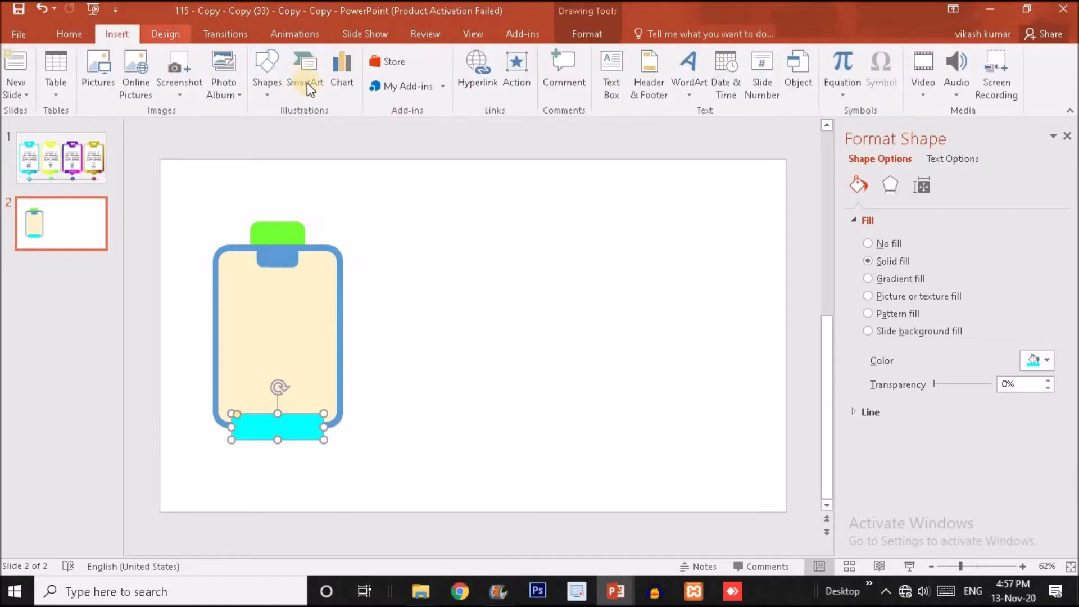
{"action": "left_click", "coordinate": [267, 77]}
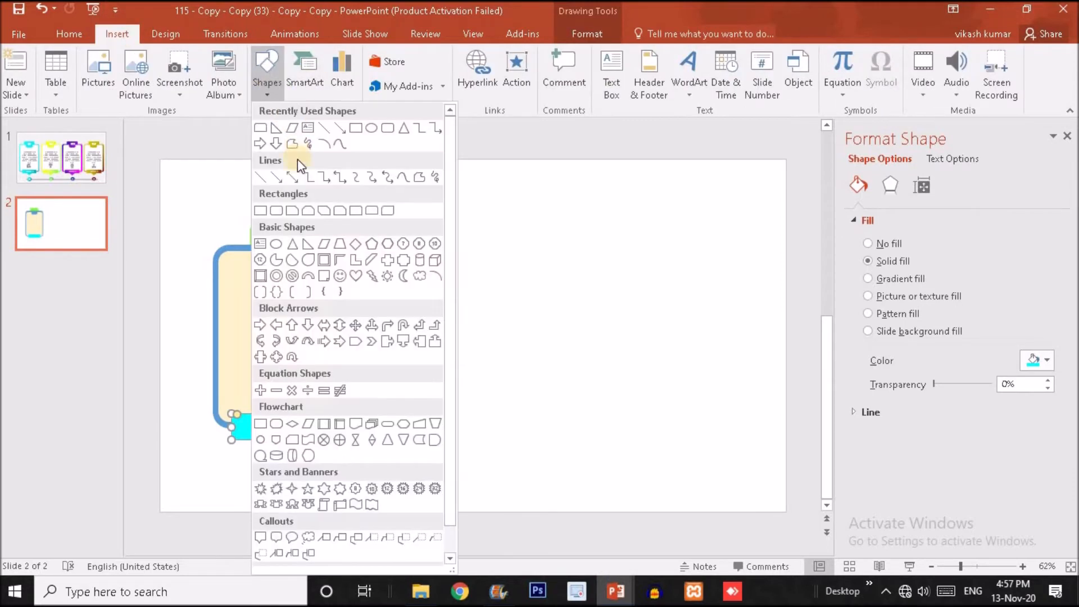
{"action": "left_click", "coordinate": [298, 242]}
{"action": "left_click_drag", "start_coordinate": [425, 280], "coordinate": [452, 299]}
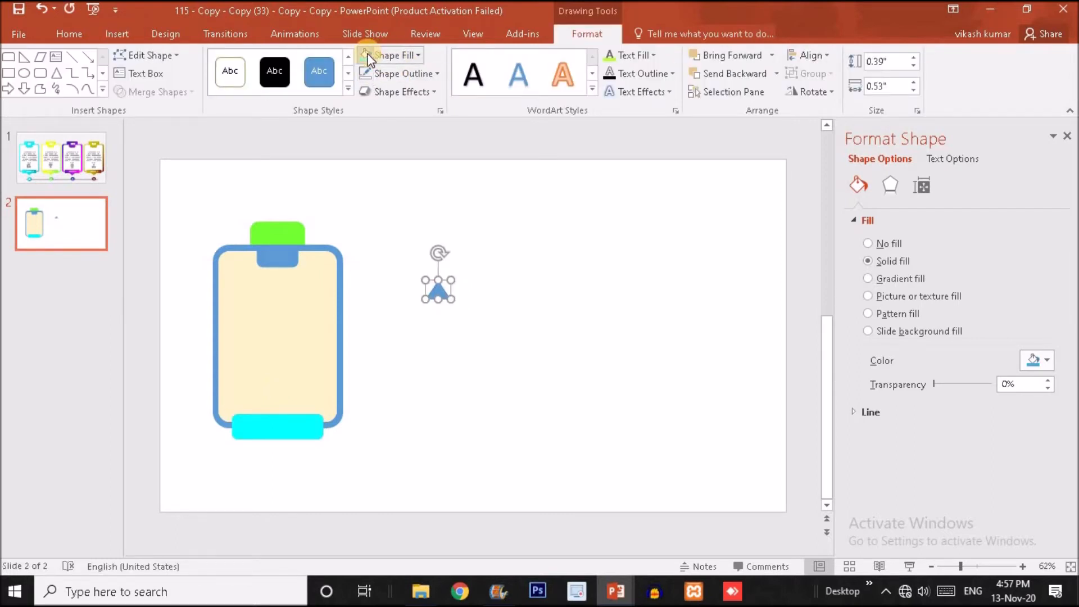
{"action": "left_click", "coordinate": [367, 57]}
Flip the cyan triangle vertically and centre it at the lower edge of the cyan bar as a pointer.
{"action": "left_click", "coordinate": [811, 92]}
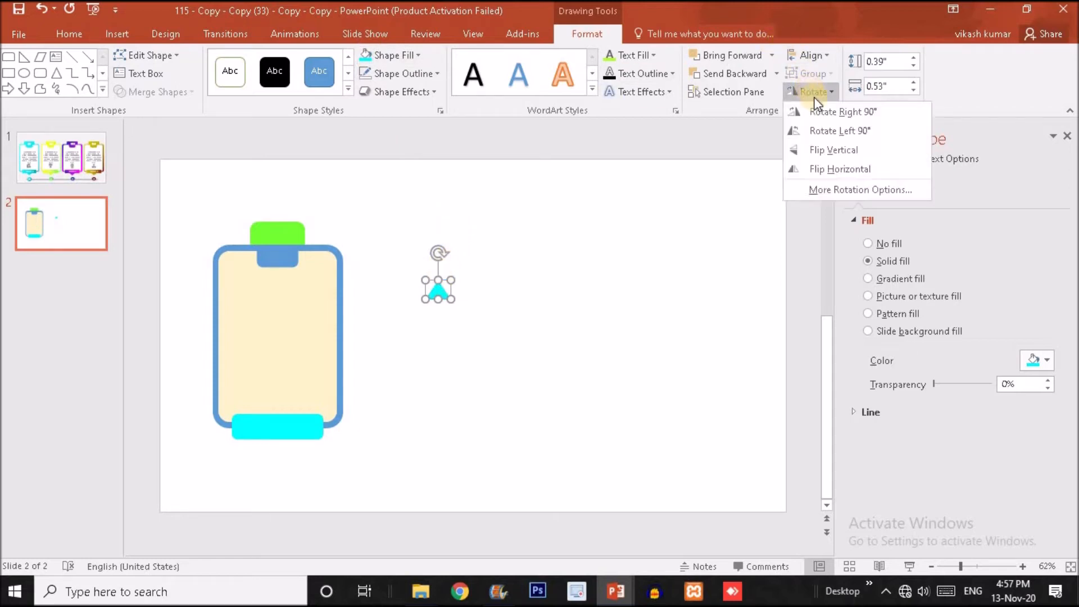
{"action": "left_click", "coordinate": [833, 149]}
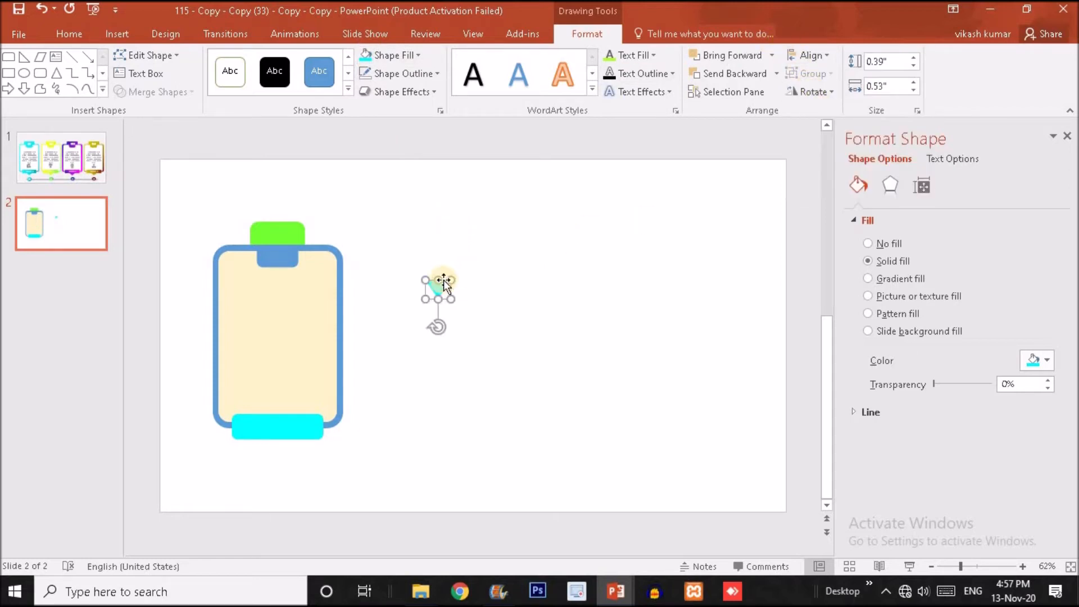
{"action": "left_click_drag", "start_coordinate": [437, 290], "coordinate": [278, 446]}
{"action": "left_click", "coordinate": [422, 424]}
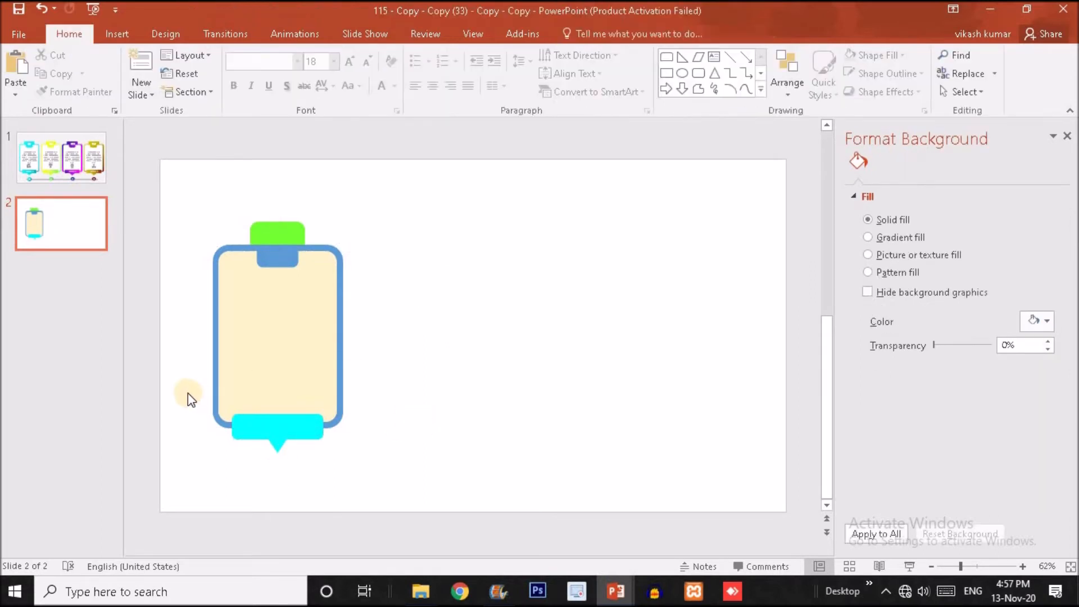
Try to merge the cyan bar and the triangle into one shape with Union.
{"action": "left_click_drag", "start_coordinate": [187, 393], "coordinate": [390, 458]}
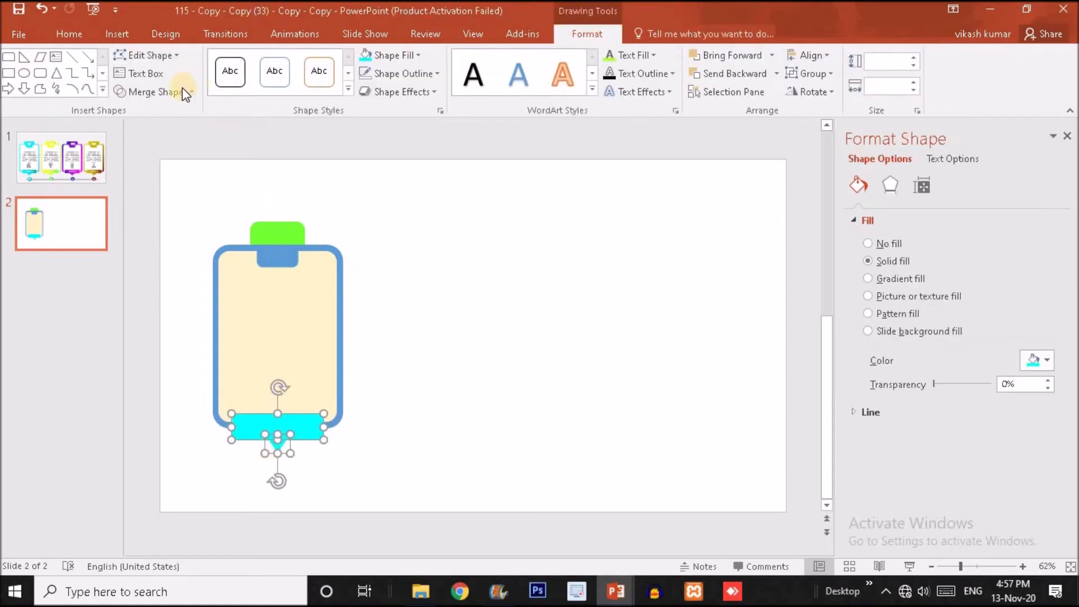
{"action": "left_click", "coordinate": [188, 93]}
{"action": "left_click", "coordinate": [157, 110]}
{"action": "left_click", "coordinate": [465, 352]}
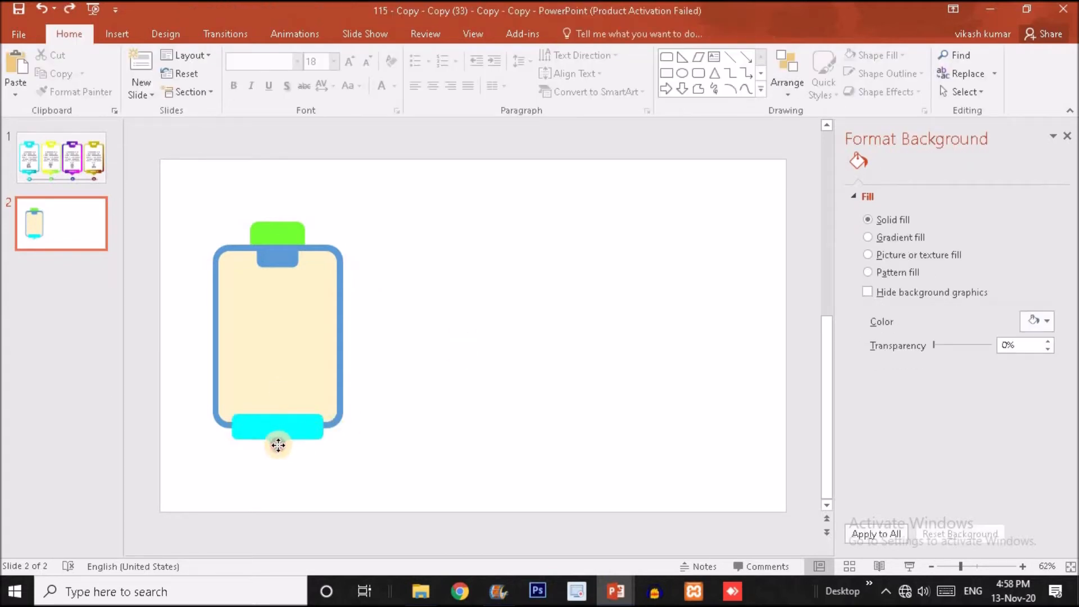
Resize the cyan triangle to about 0.33" by 0.63" and recentre it under the cyan bar.
{"action": "left_click", "coordinate": [278, 445]}
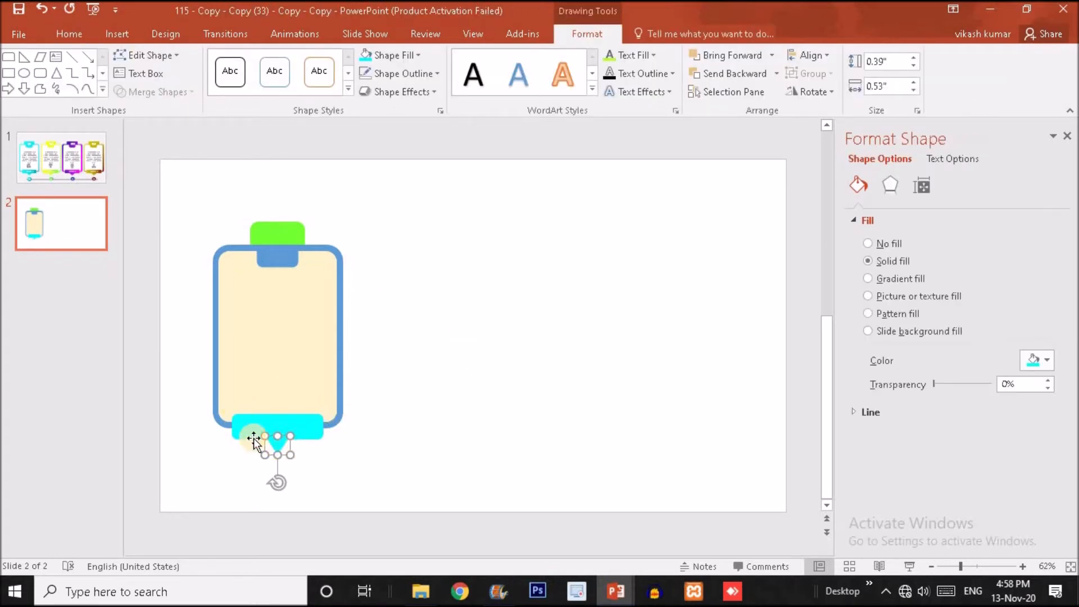
{"action": "left_click_drag", "start_coordinate": [264, 437], "coordinate": [260, 439]}
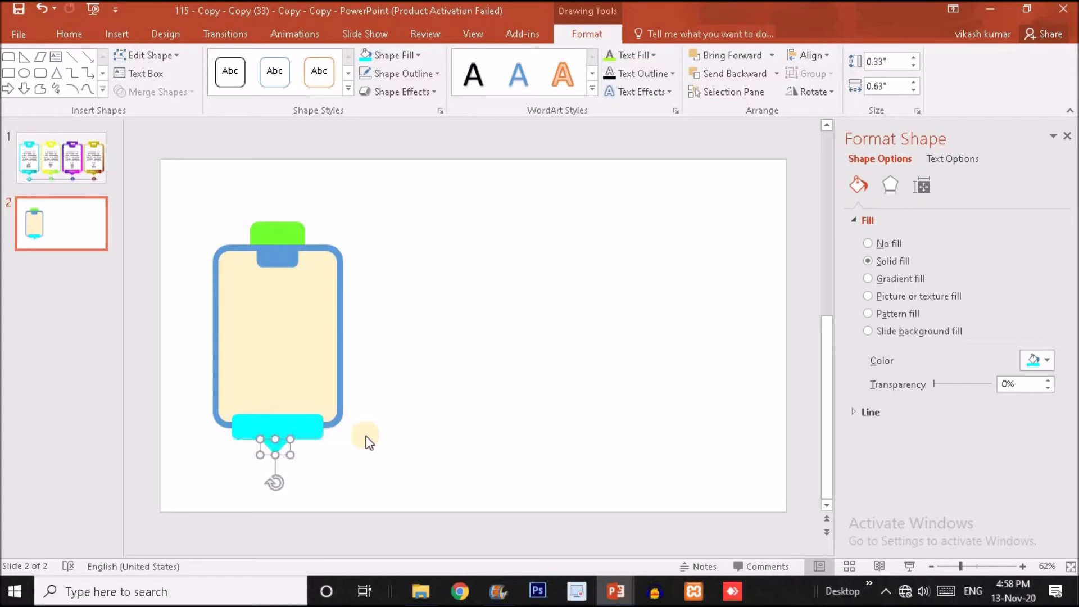
{"action": "left_click_drag", "start_coordinate": [281, 450], "coordinate": [281, 446]}
Merge the cyan bar and the resized triangle into a single pointer label with Union.
{"action": "left_click_drag", "start_coordinate": [193, 397], "coordinate": [370, 466]}
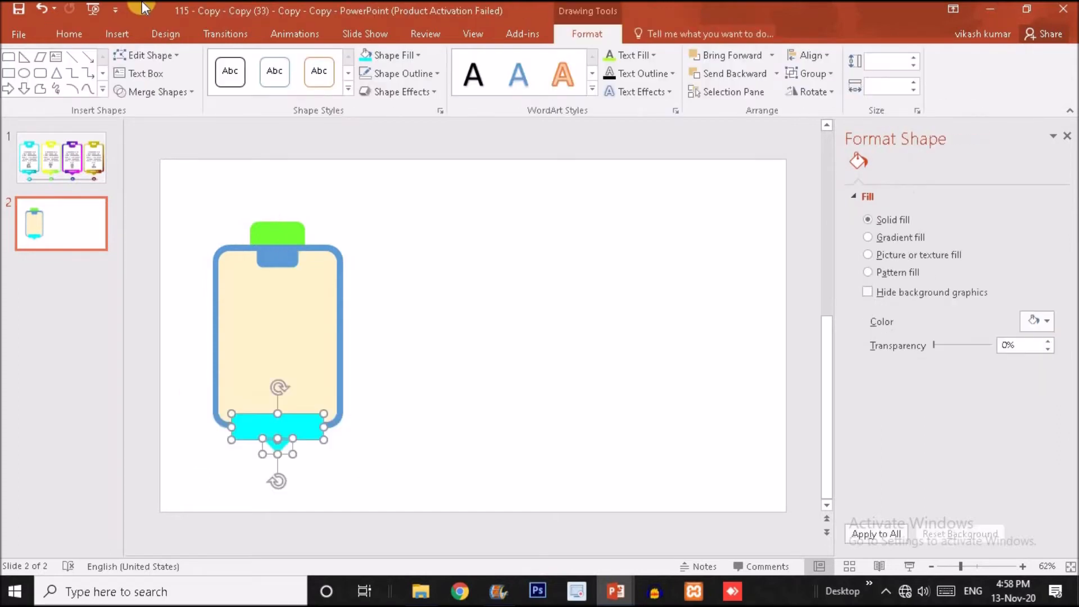
{"action": "left_click", "coordinate": [145, 92]}
{"action": "left_click", "coordinate": [147, 110]}
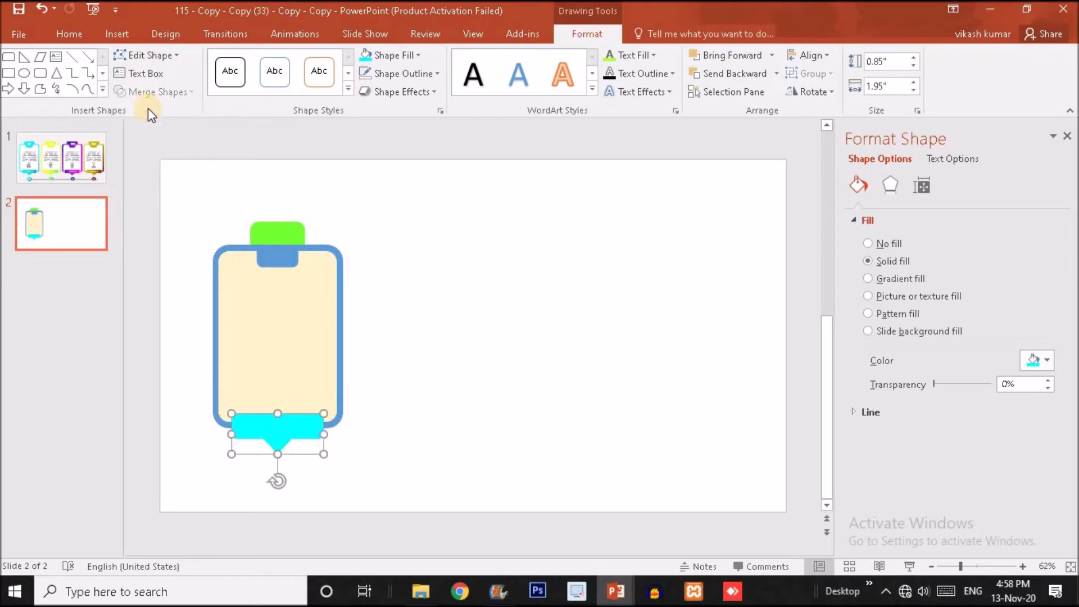